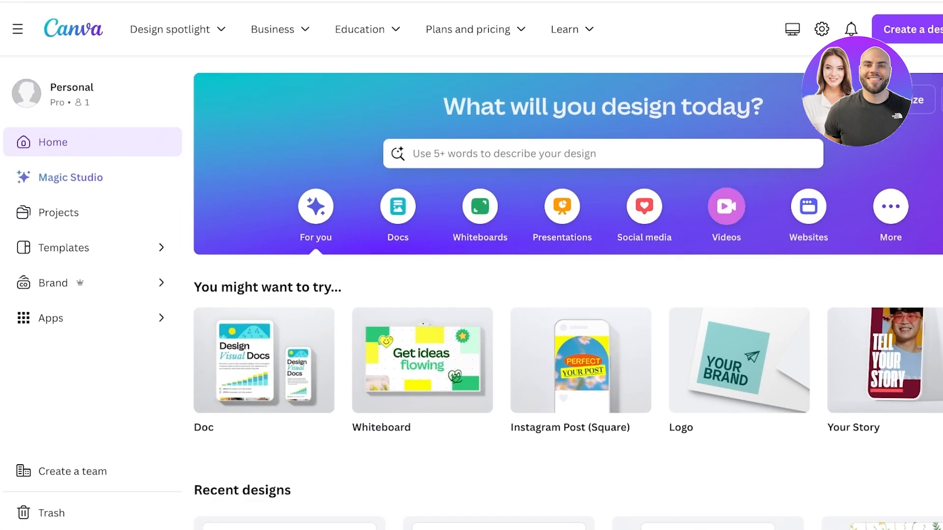
Create a blank video design and add the recently used clip of the woman in red as its full-page footage.
{"action": "left_click", "coordinate": [726, 207]}
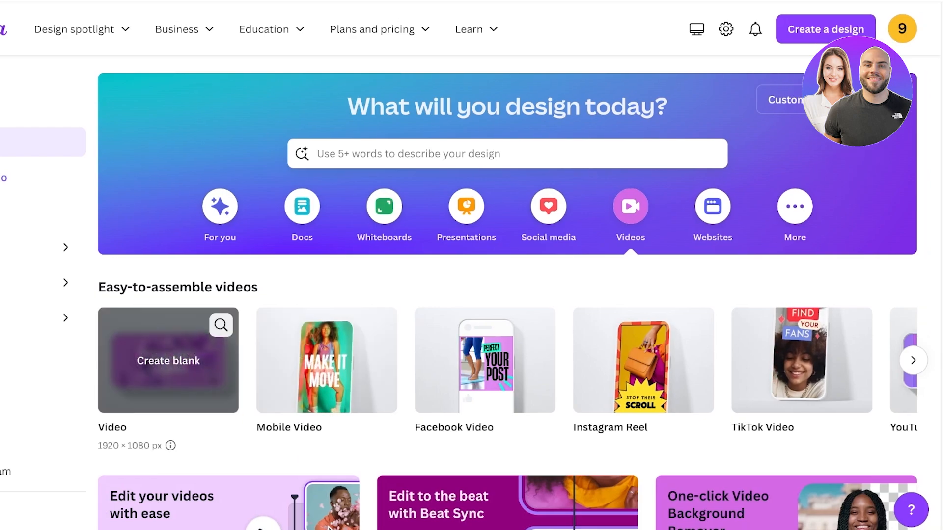
{"action": "left_click", "coordinate": [176, 363]}
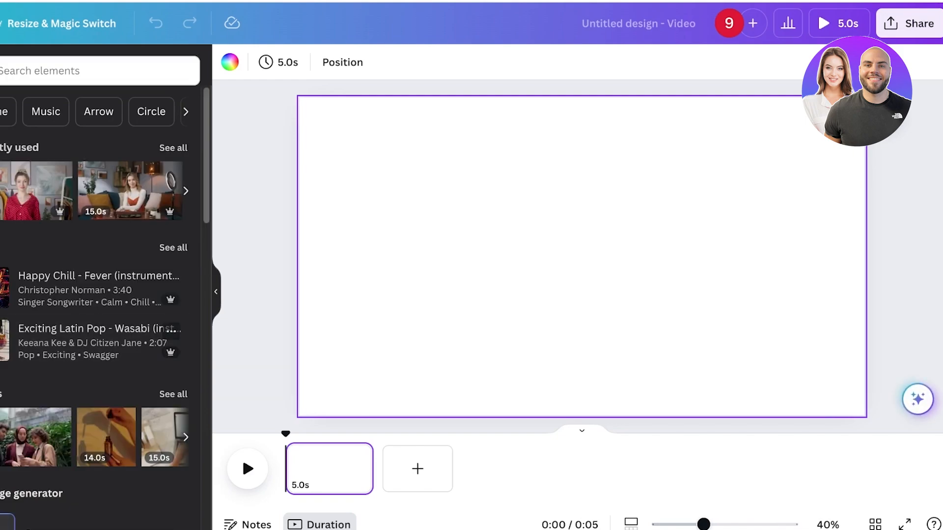
{"action": "left_click", "coordinate": [173, 394]}
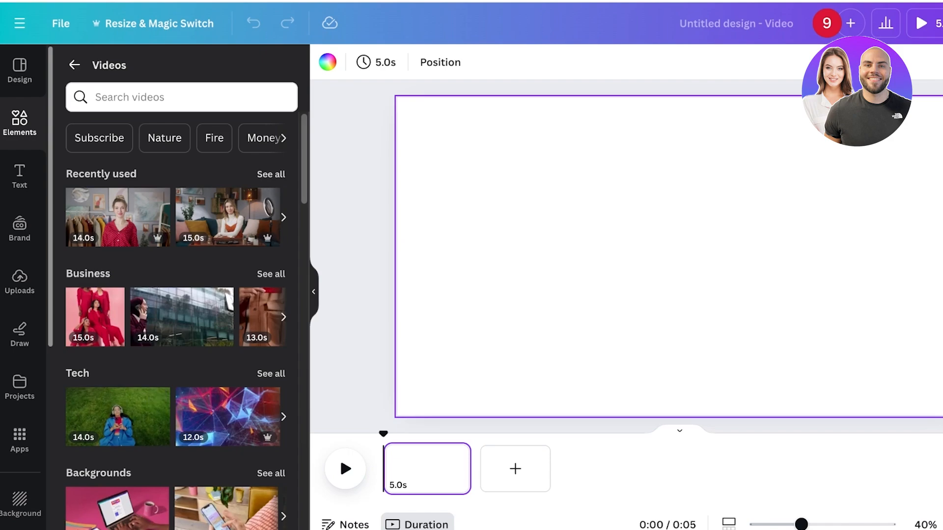
{"action": "left_click", "coordinate": [271, 173]}
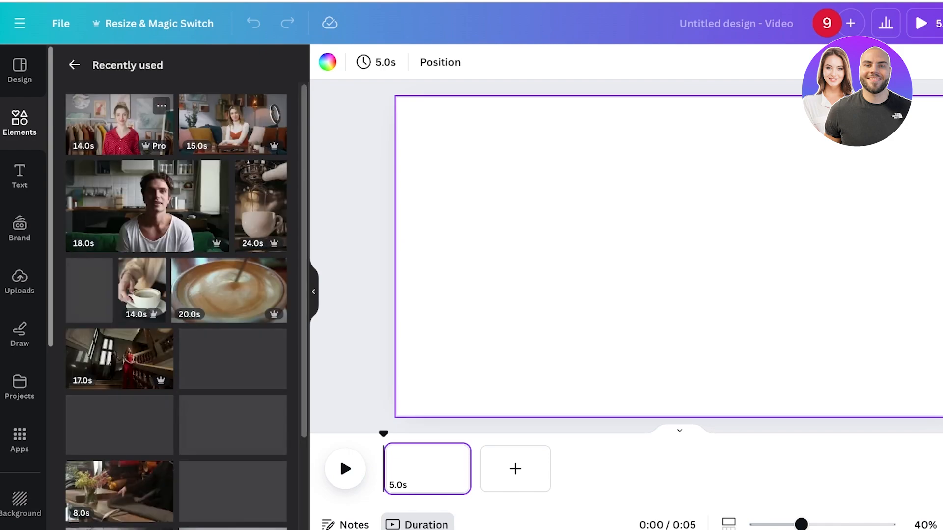
{"action": "left_click_drag", "start_coordinate": [119, 124], "coordinate": [442, 470]}
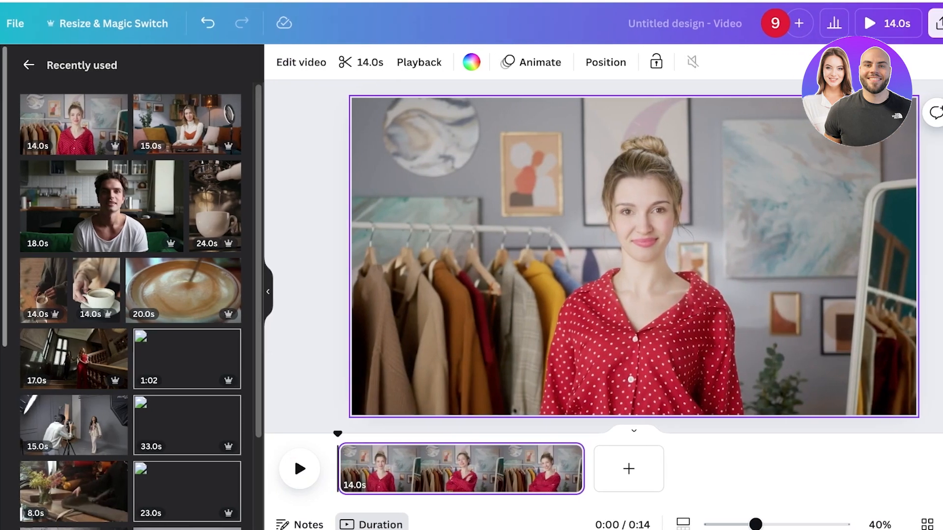
{"action": "left_click", "coordinate": [55, 65]}
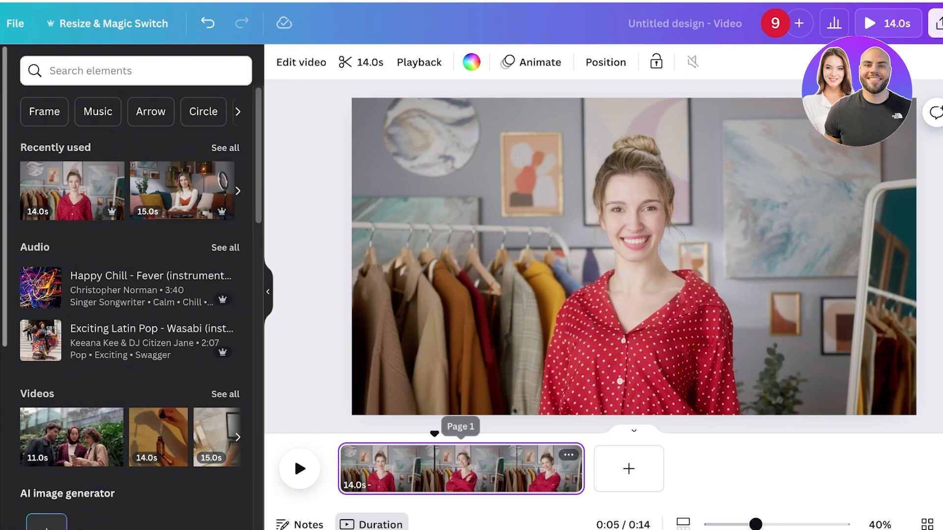
Play back the clip from the start in the timeline to preview it.
{"action": "left_click_drag", "start_coordinate": [434, 428], "coordinate": [338, 433]}
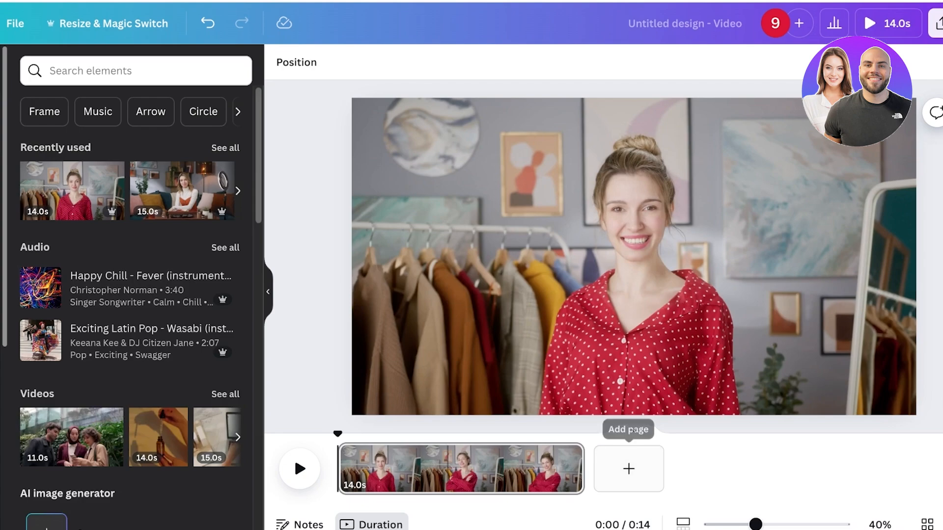
{"action": "left_click_drag", "start_coordinate": [338, 434], "coordinate": [356, 433]}
{"action": "key", "text": "space"}
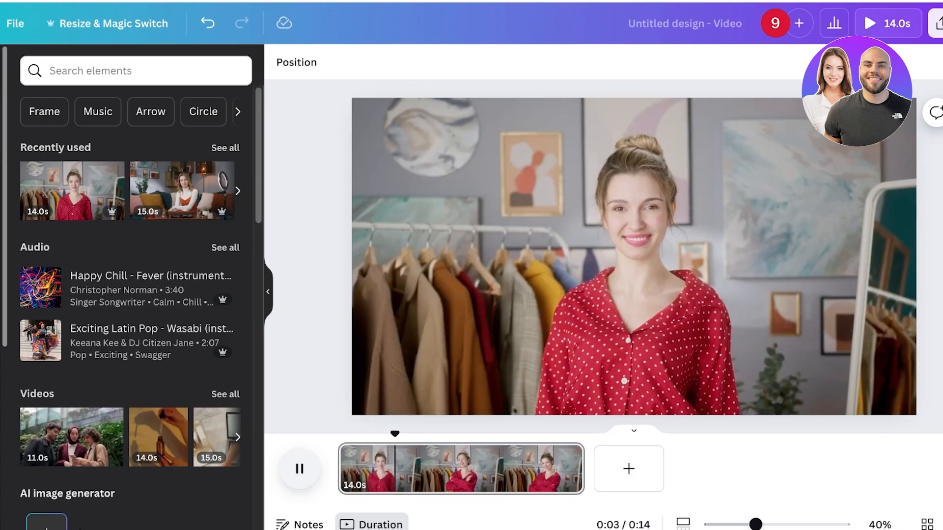
{"action": "left_click", "coordinate": [683, 524]}
{"action": "left_click", "coordinate": [683, 524]}
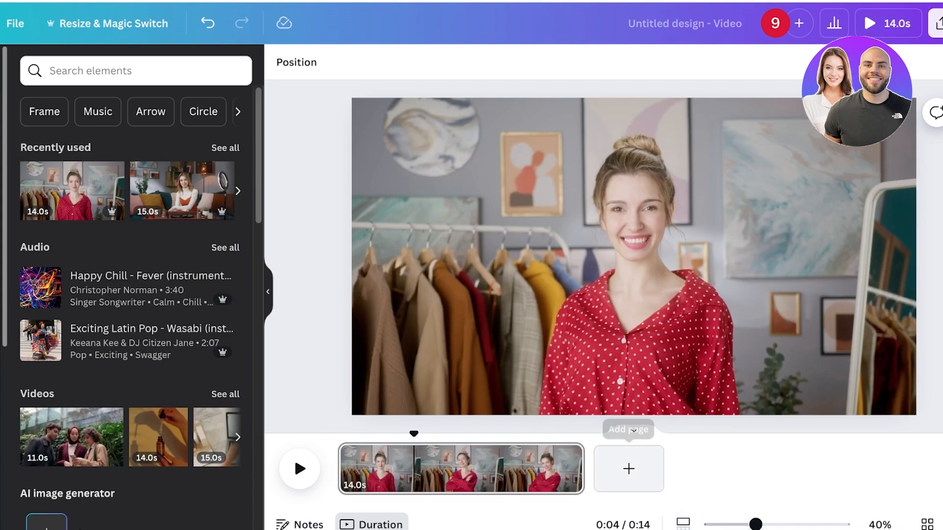
{"action": "left_click_drag", "start_coordinate": [414, 434], "coordinate": [338, 434]}
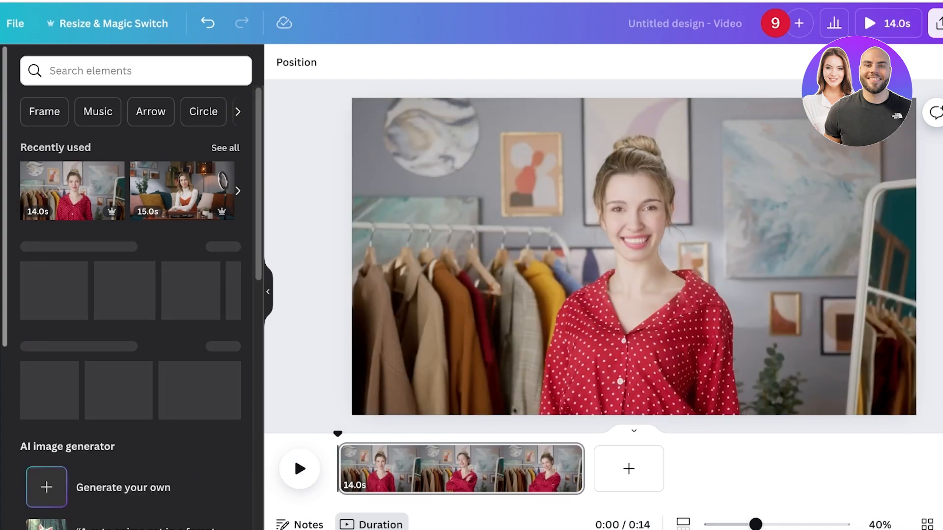
Search the elements for frame and browse through all the available frame shapes.
{"action": "left_click", "coordinate": [136, 70]}
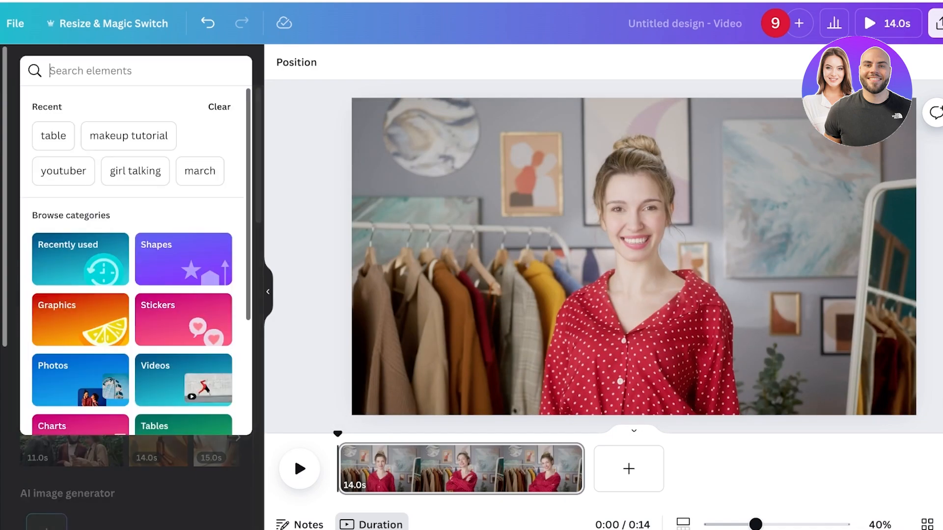
{"action": "type", "text": "frame"}
{"action": "key", "text": "Return"}
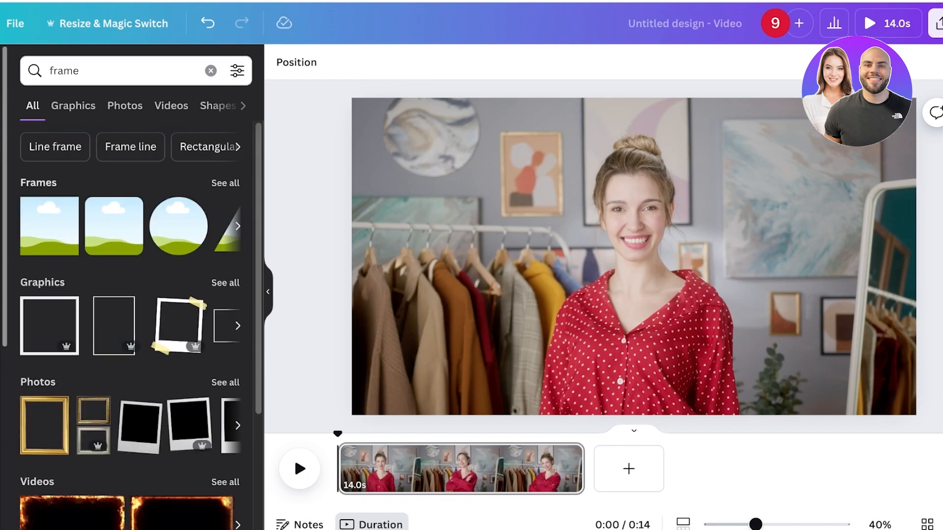
{"action": "left_click", "coordinate": [225, 184]}
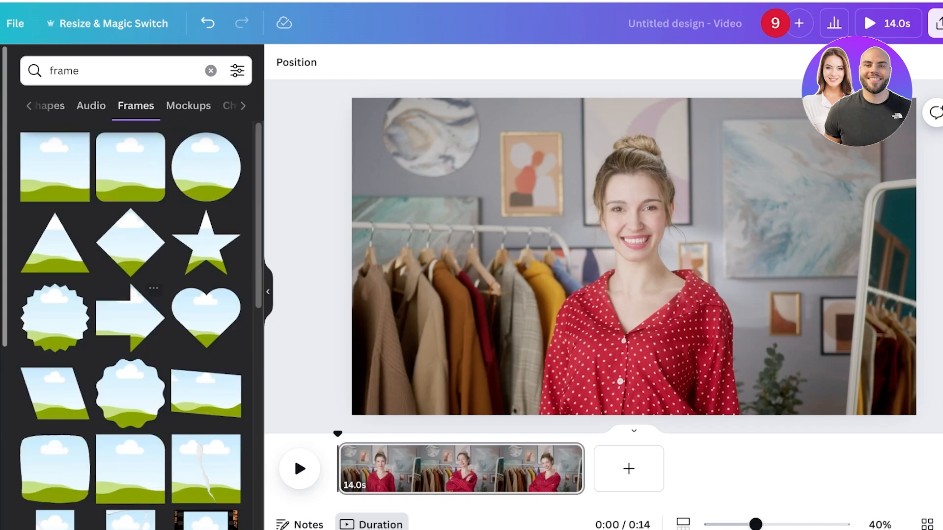
{"action": "scroll", "coordinate": [130, 315], "scroll_direction": "down", "scroll_amount": 5}
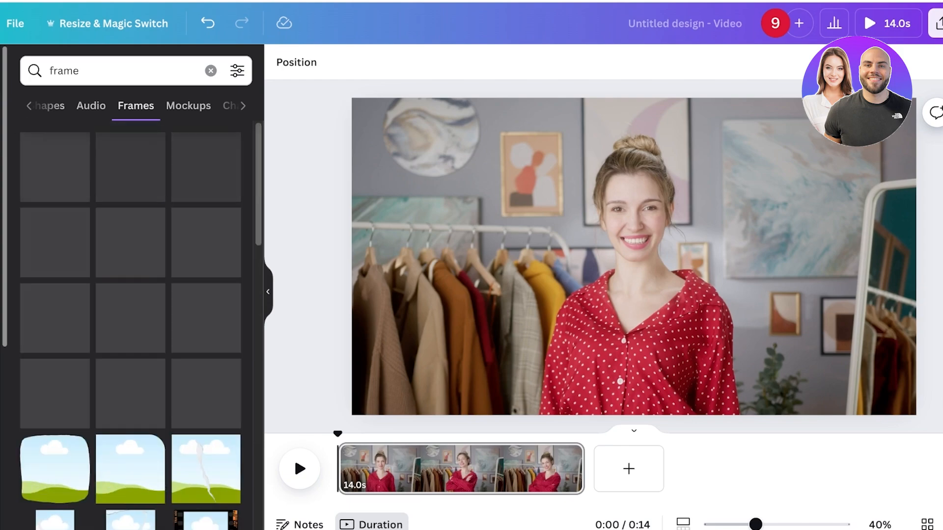
{"action": "scroll", "coordinate": [131, 314], "scroll_direction": "down", "scroll_amount": 10}
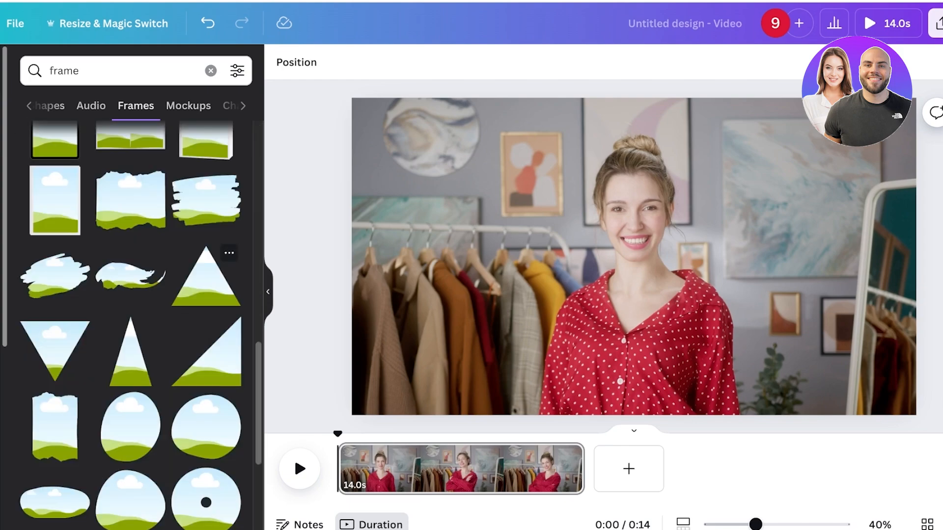
{"action": "scroll", "coordinate": [130, 314], "scroll_direction": "down", "scroll_amount": 3}
{"action": "scroll", "coordinate": [131, 314], "scroll_direction": "down", "scroll_amount": 3}
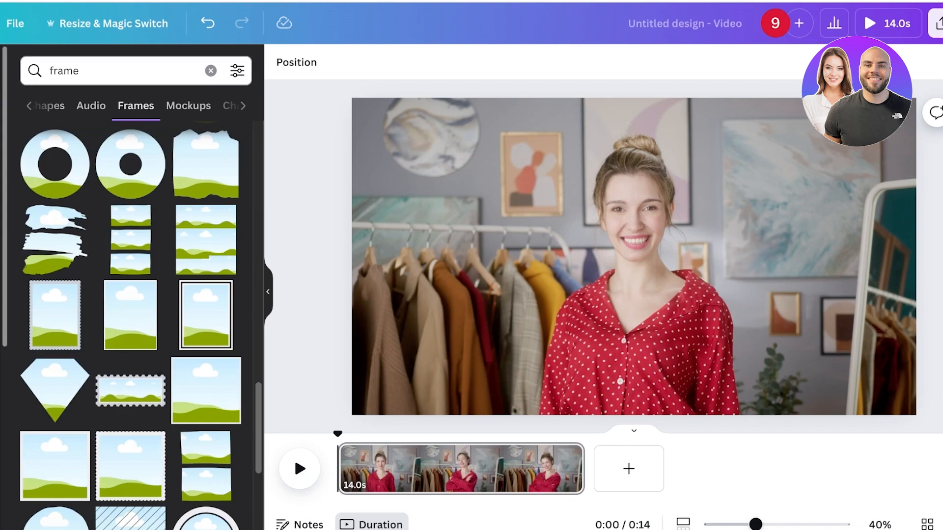
Search for rectangle frame and add a landscape rectangle frame to the page.
{"action": "left_click", "coordinate": [49, 71]}
{"action": "type", "text": "rectangle"}
{"action": "key", "text": "Return"}
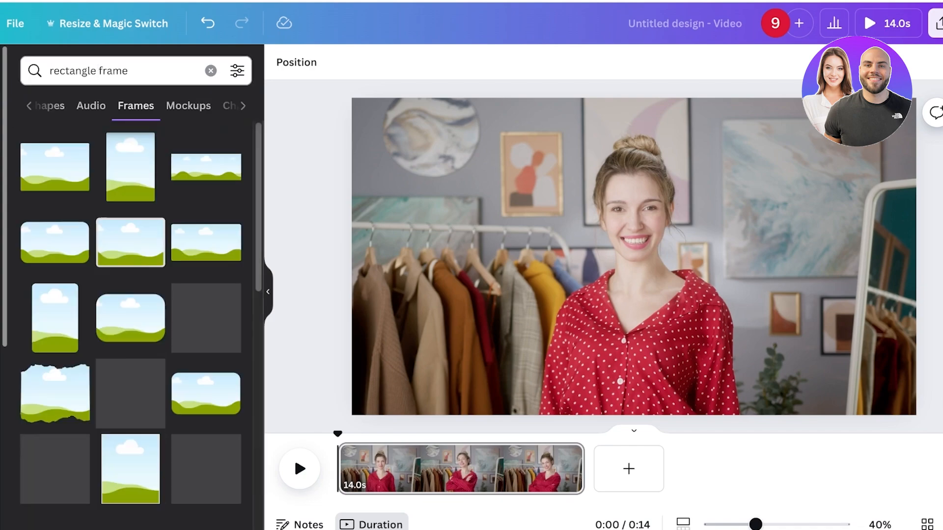
{"action": "left_click", "coordinate": [54, 166]}
Shrink the rectangle frame and position it in the upper-right corner of the video.
{"action": "left_click_drag", "start_coordinate": [632, 257], "coordinate": [778, 328]}
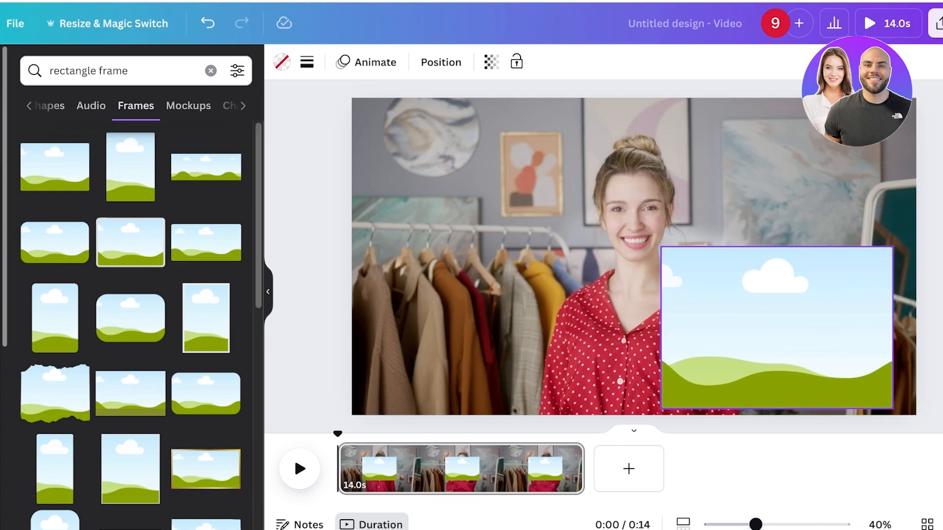
{"action": "left_click_drag", "start_coordinate": [661, 249], "coordinate": [744, 304]}
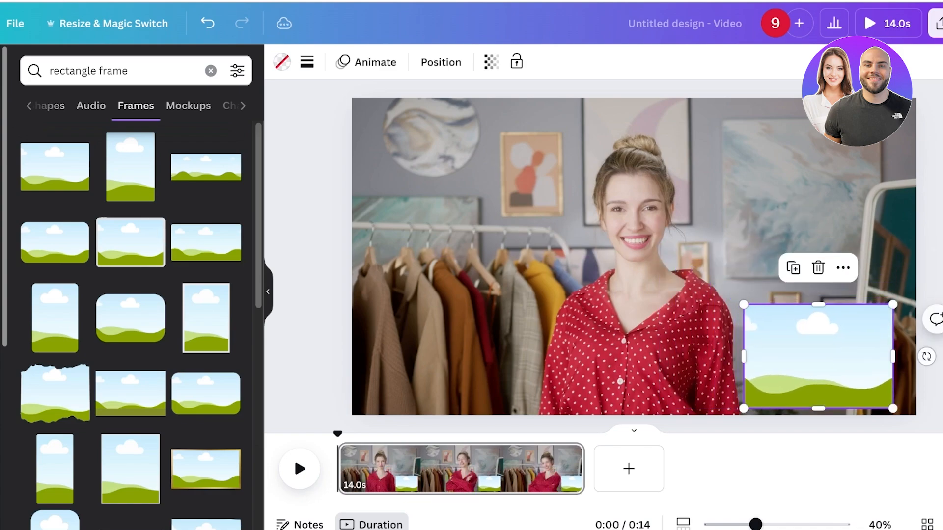
{"action": "left_click_drag", "start_coordinate": [815, 356], "coordinate": [807, 181]}
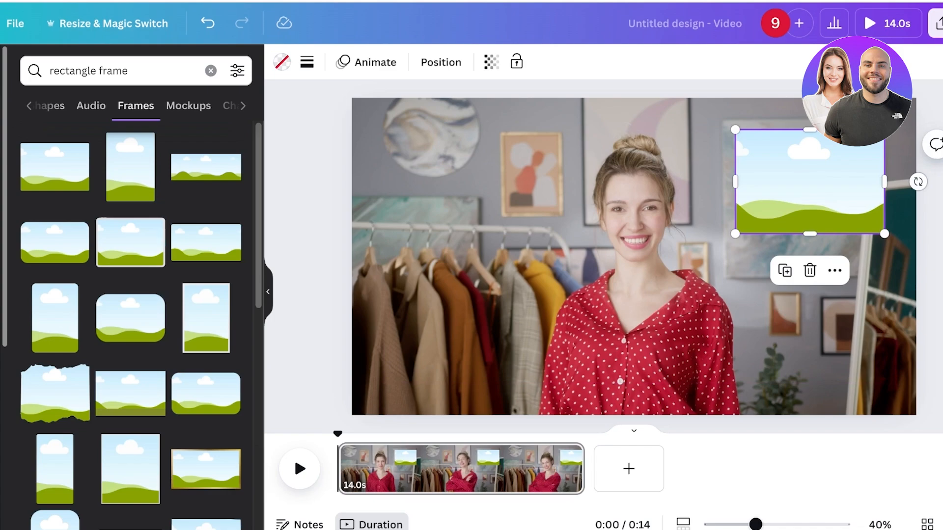
Search videos for makeup and place the 14.0s eye mascara clip inside the frame.
{"action": "left_click", "coordinate": [210, 70]}
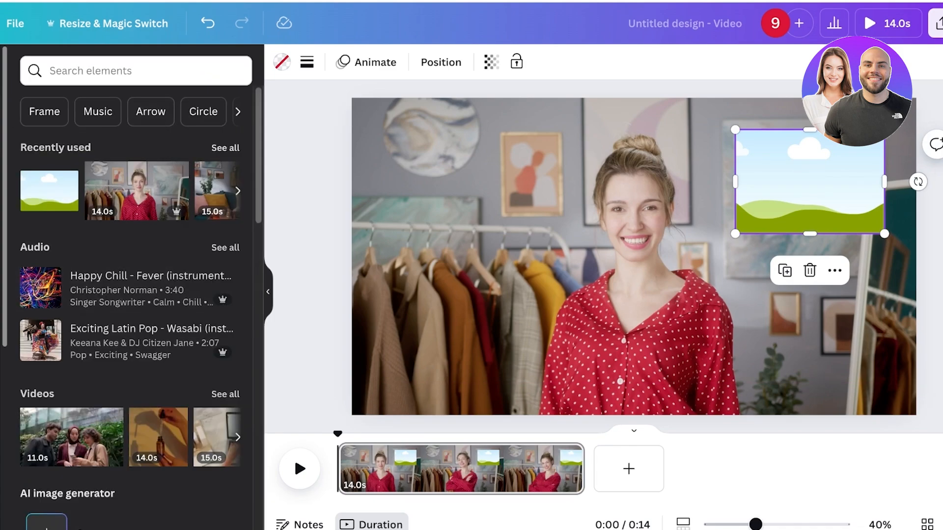
{"action": "left_click", "coordinate": [226, 148]}
{"action": "left_click", "coordinate": [28, 65]}
{"action": "left_click", "coordinate": [91, 71]}
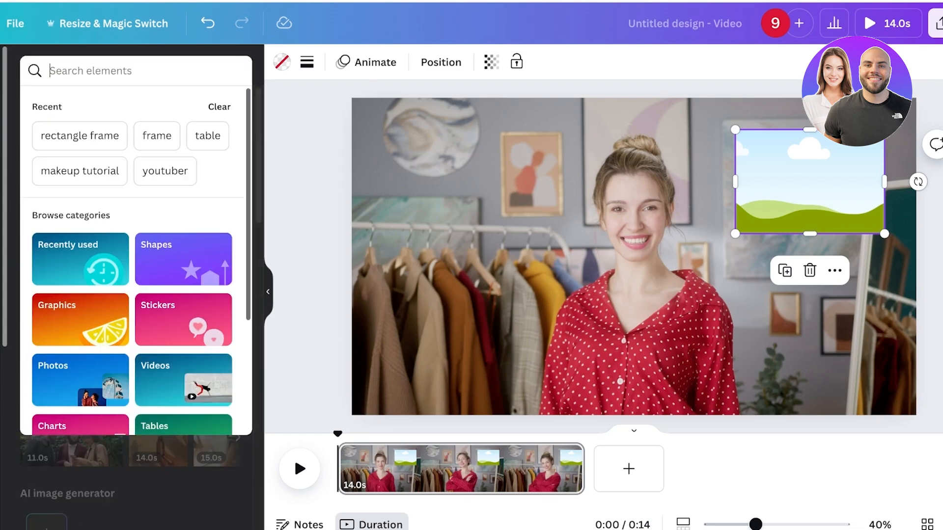
{"action": "type", "text": "makeup"}
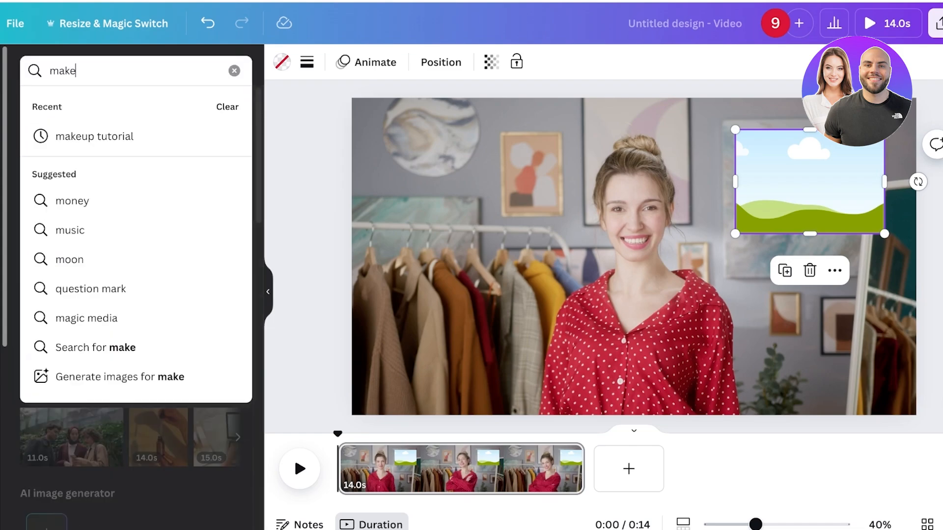
{"action": "key", "text": "Return"}
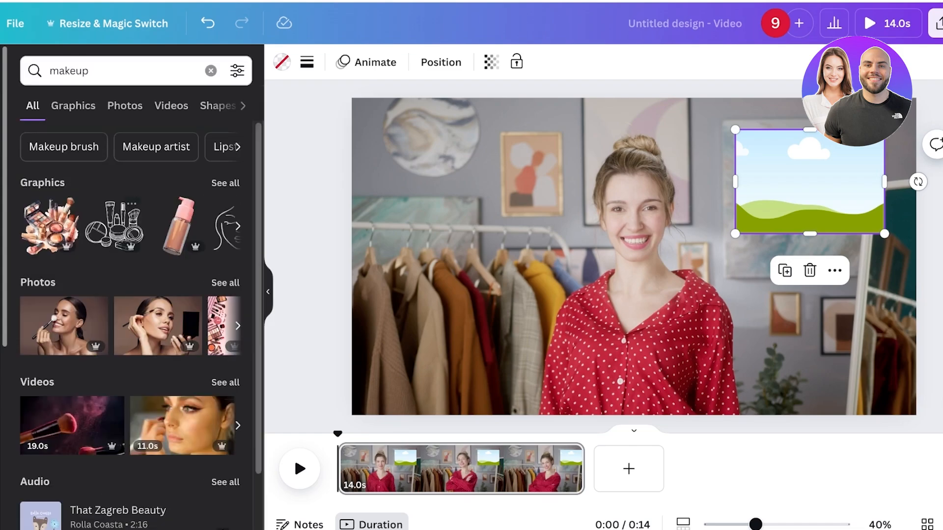
{"action": "left_click", "coordinate": [171, 106]}
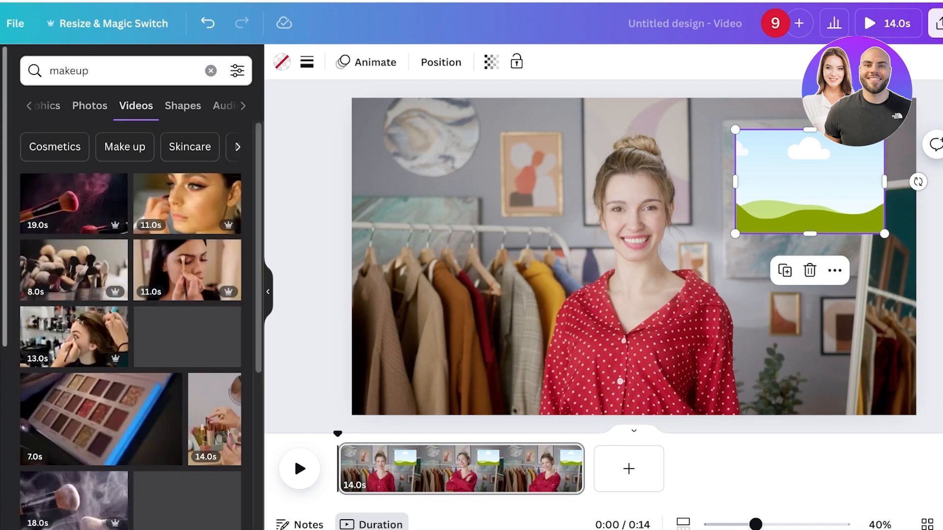
{"action": "left_click", "coordinate": [187, 337]}
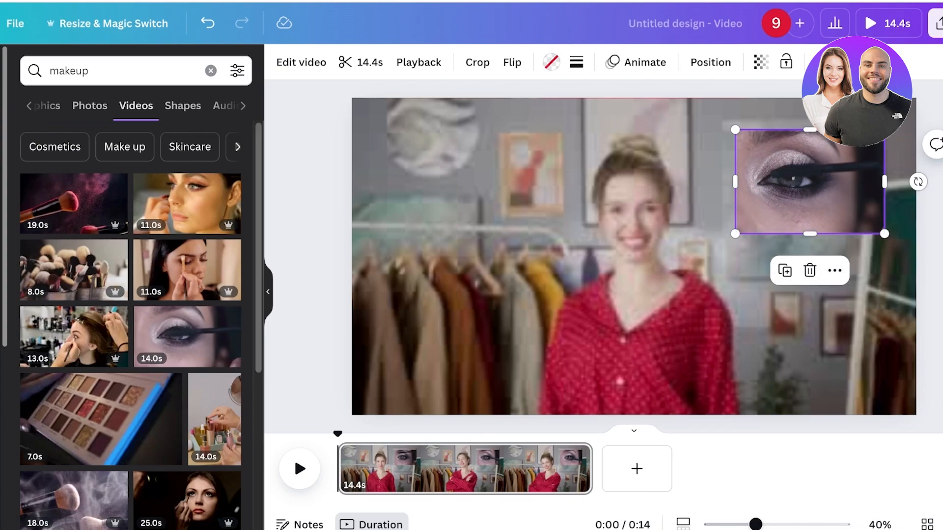
Preview the composition in full-screen playback, seeking along the timeline.
{"action": "left_click", "coordinate": [628, 243]}
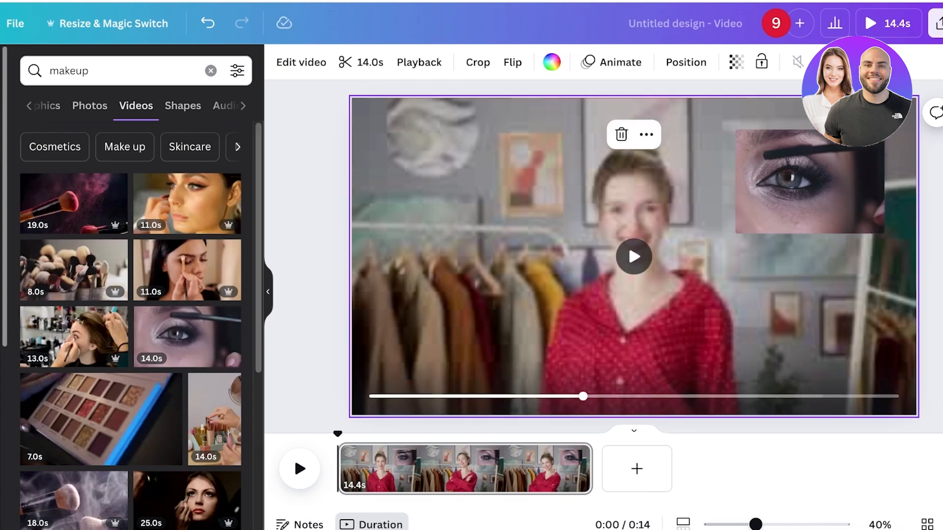
{"action": "left_click", "coordinate": [628, 243]}
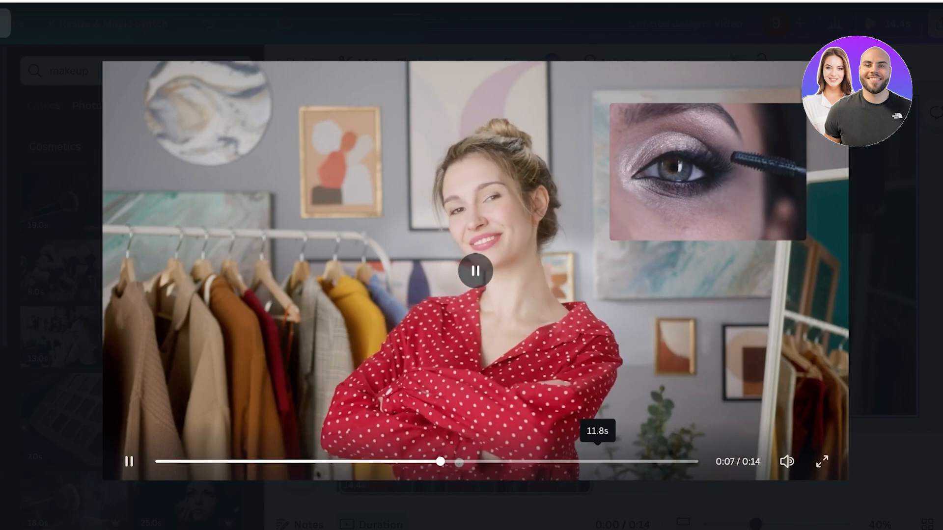
{"action": "left_click", "coordinate": [595, 461]}
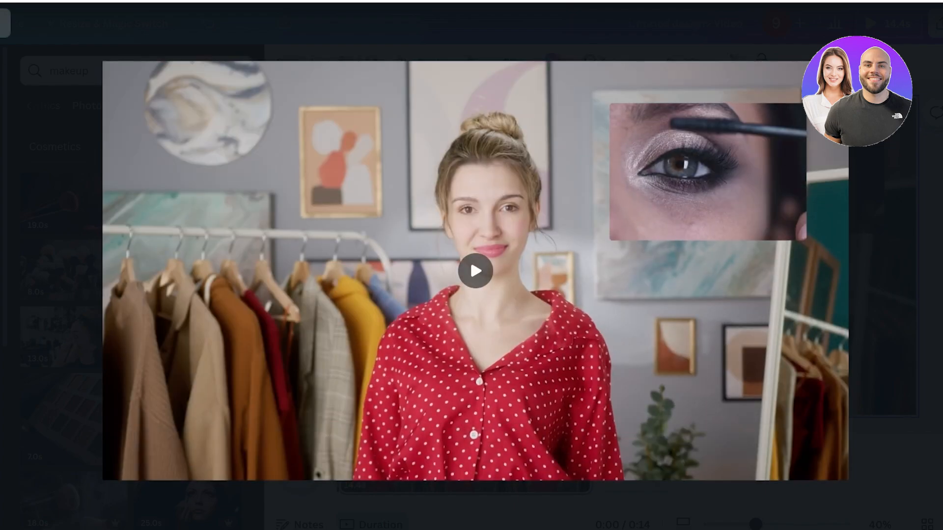
{"action": "key", "text": "Escape"}
Remove the clip from the frame and drop the 7.0s makeup-brush clip of the curly-haired woman into it.
{"action": "key", "text": "Delete"}
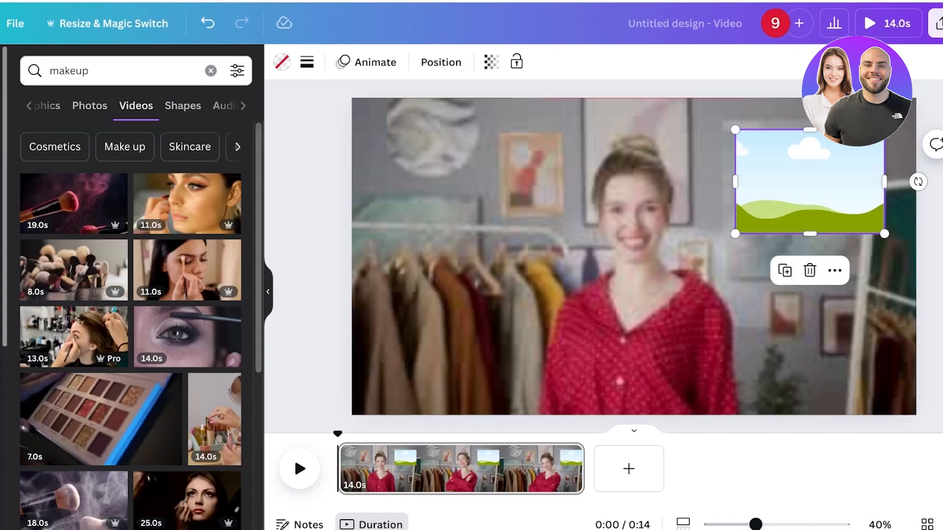
{"action": "scroll", "coordinate": [131, 324], "scroll_direction": "down", "scroll_amount": 4}
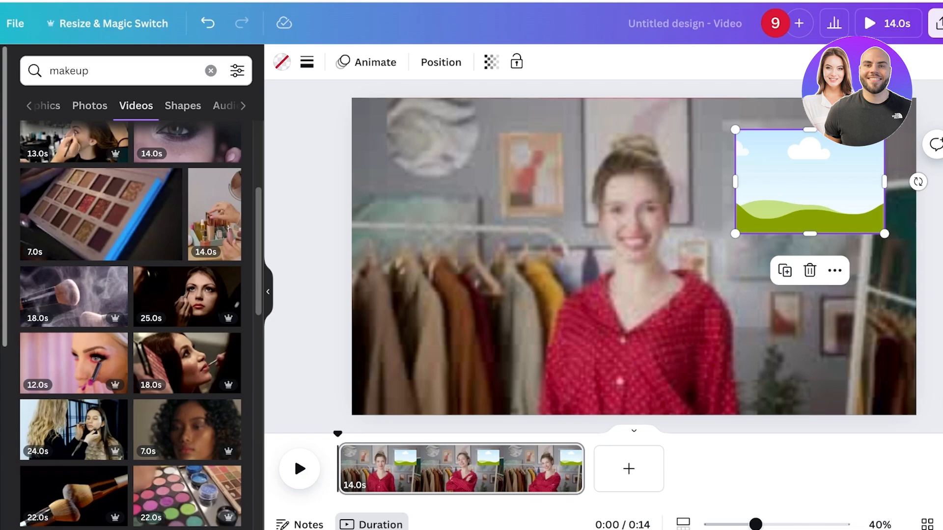
{"action": "left_click_drag", "start_coordinate": [187, 427], "coordinate": [809, 182]}
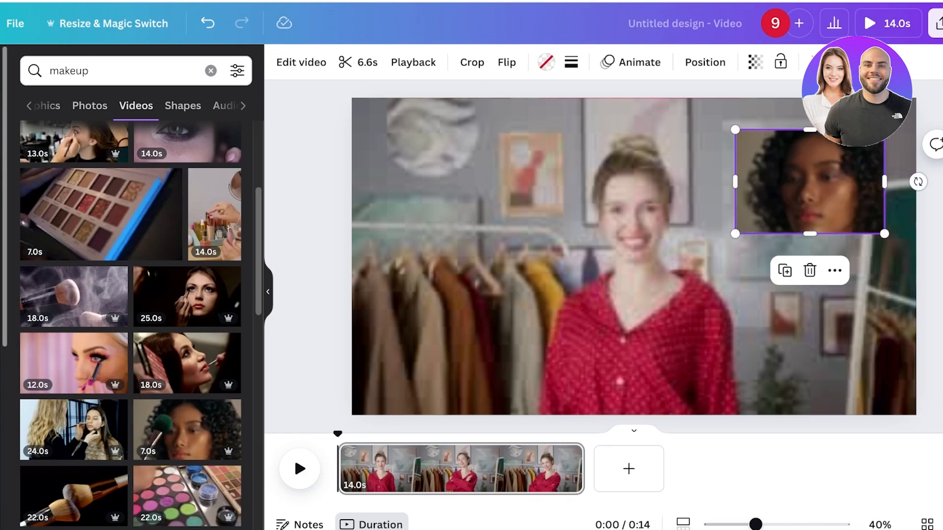
Preview the finished picture-in-picture video in presentation mode and play it on the canvas.
{"action": "left_click", "coordinate": [889, 23]}
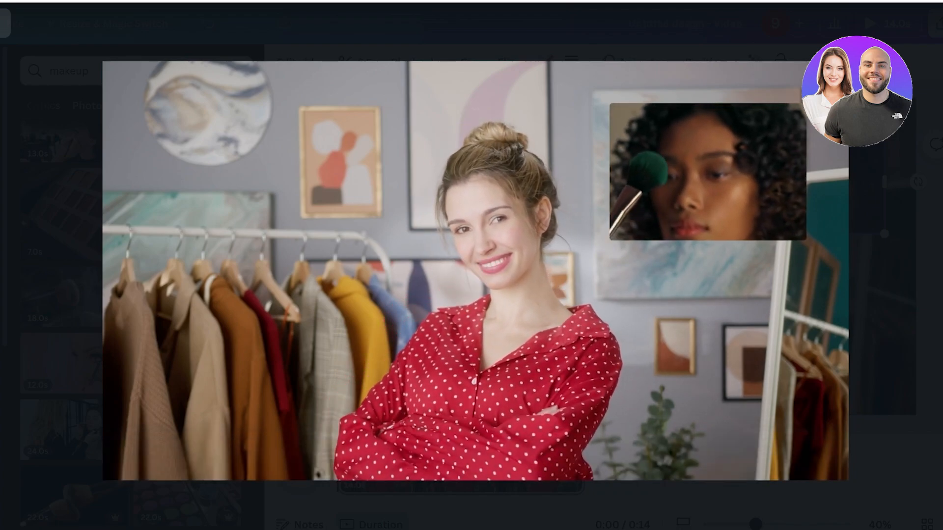
{"action": "key", "text": "Escape"}
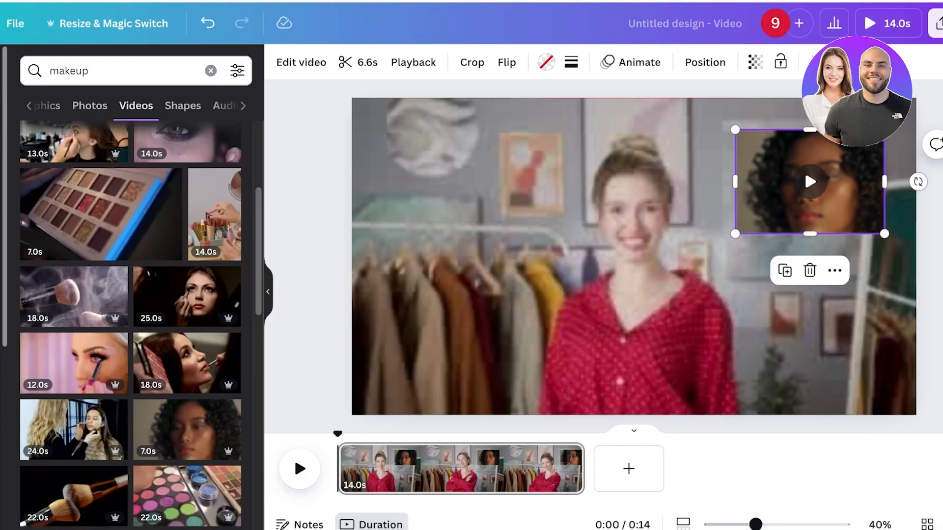
{"action": "key", "text": "space"}
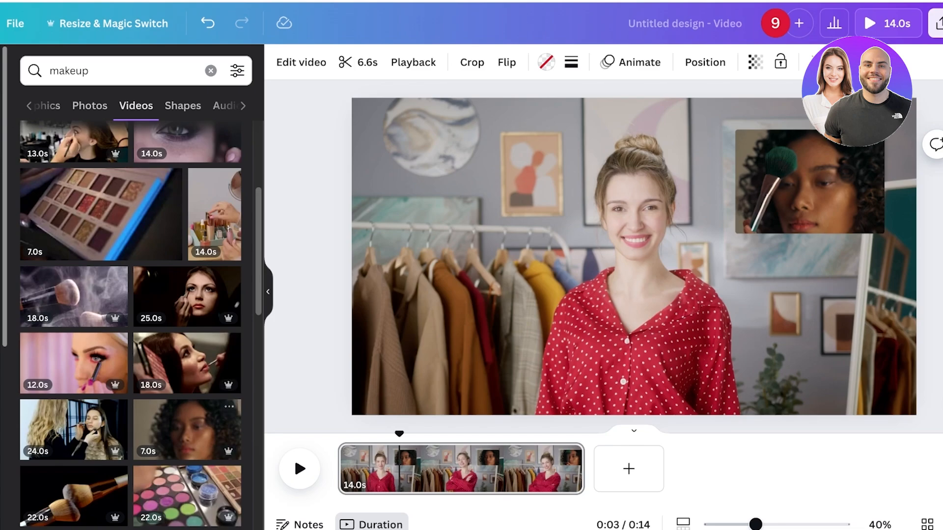
Split the page at 0:07 into two 7-second pages.
{"action": "left_click_drag", "start_coordinate": [400, 434], "coordinate": [463, 434]}
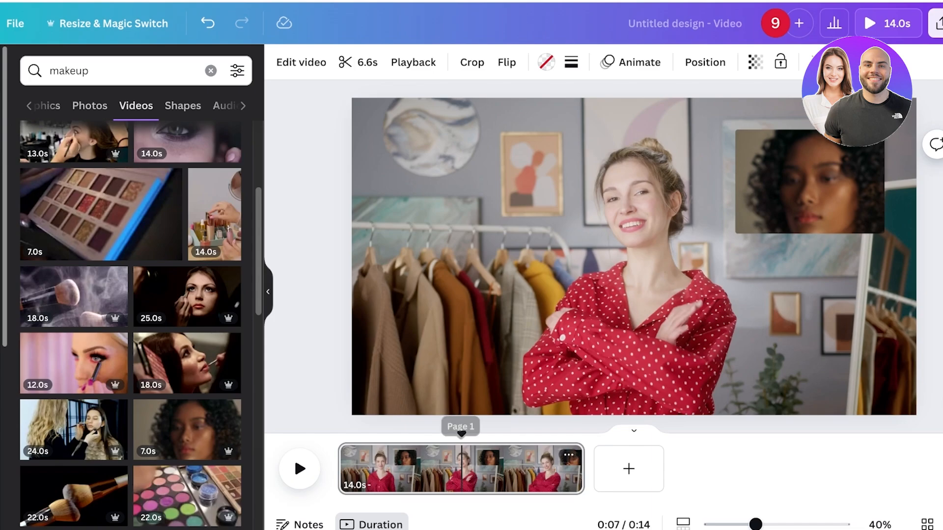
{"action": "right_click", "coordinate": [486, 476]}
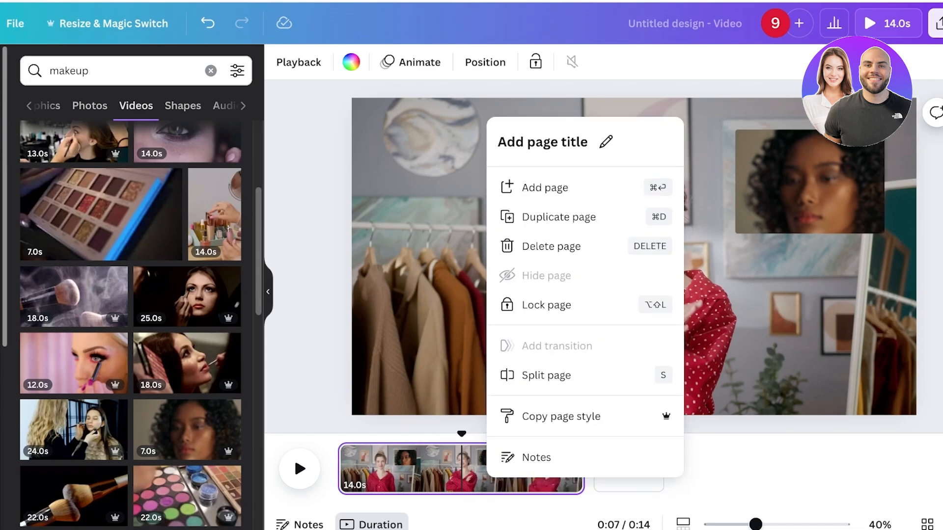
{"action": "left_click", "coordinate": [546, 375]}
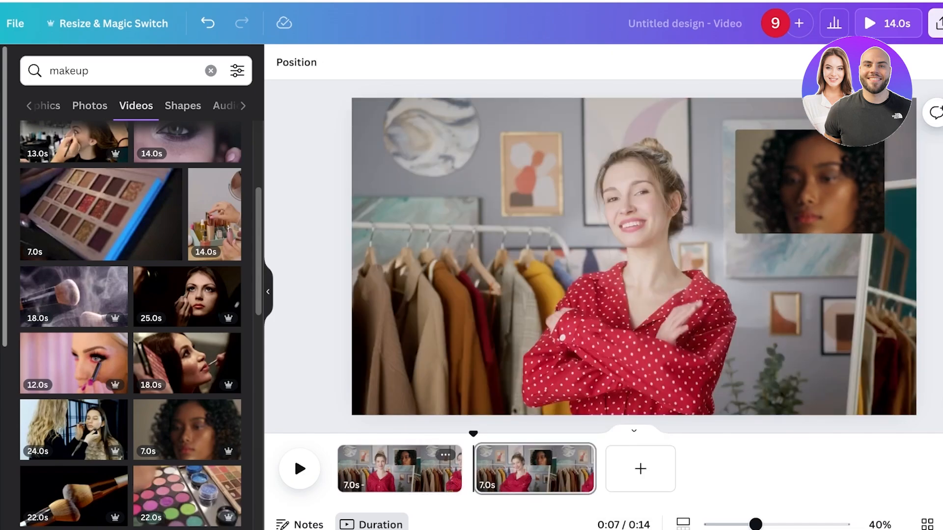
Delete the frame overlay from the second page.
{"action": "left_click", "coordinate": [537, 469]}
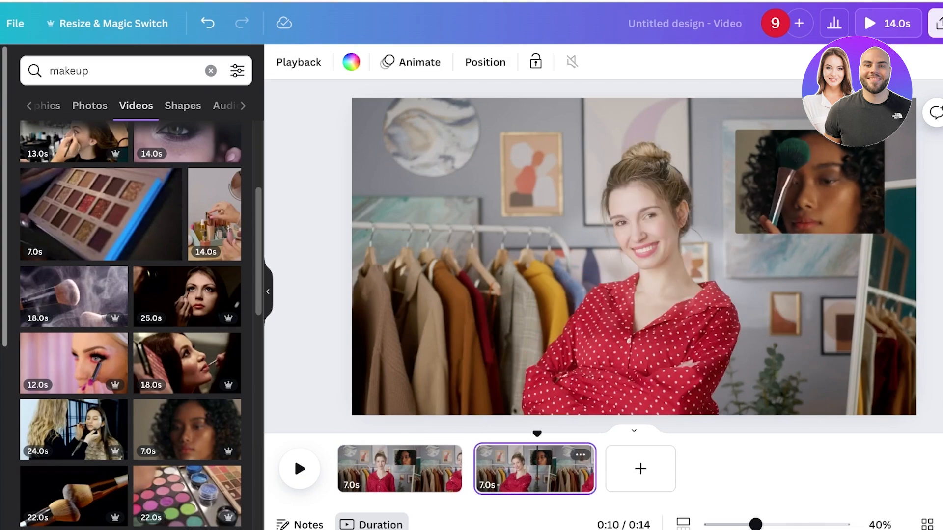
{"action": "left_click", "coordinate": [804, 169]}
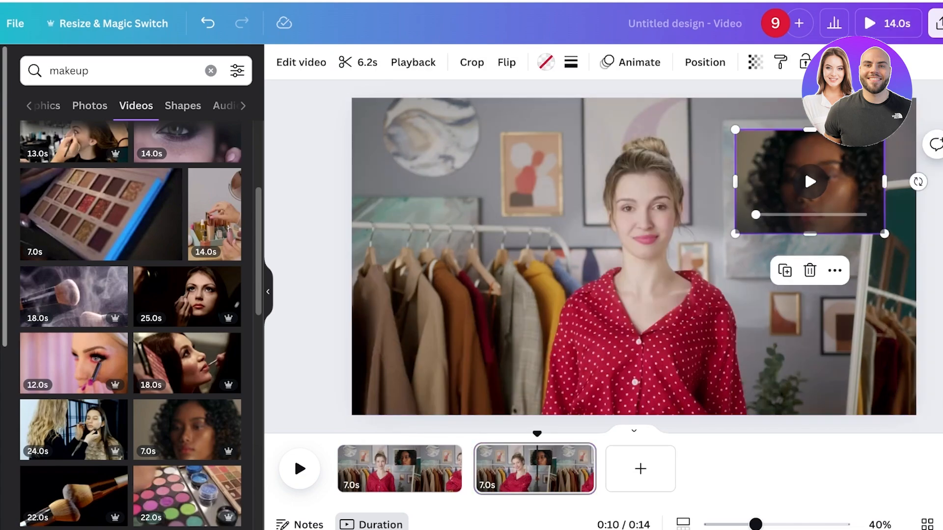
{"action": "key", "text": "Delete"}
{"action": "key", "text": "Delete"}
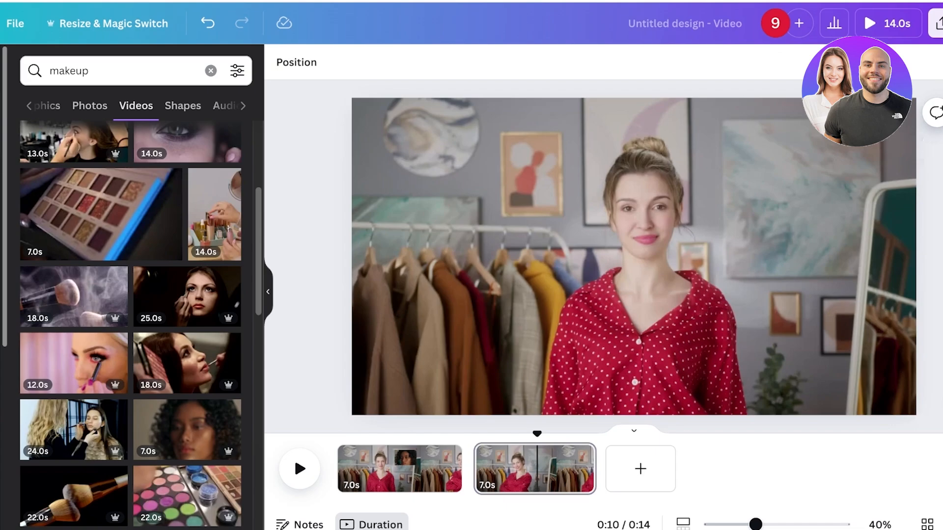
Preview the video in full-screen playback.
{"action": "left_click", "coordinate": [887, 23]}
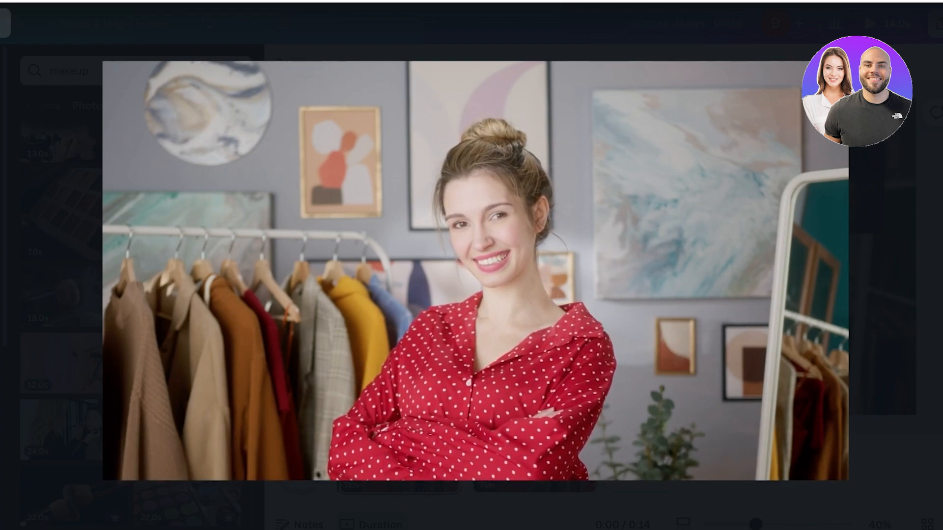
{"action": "key", "text": "Escape"}
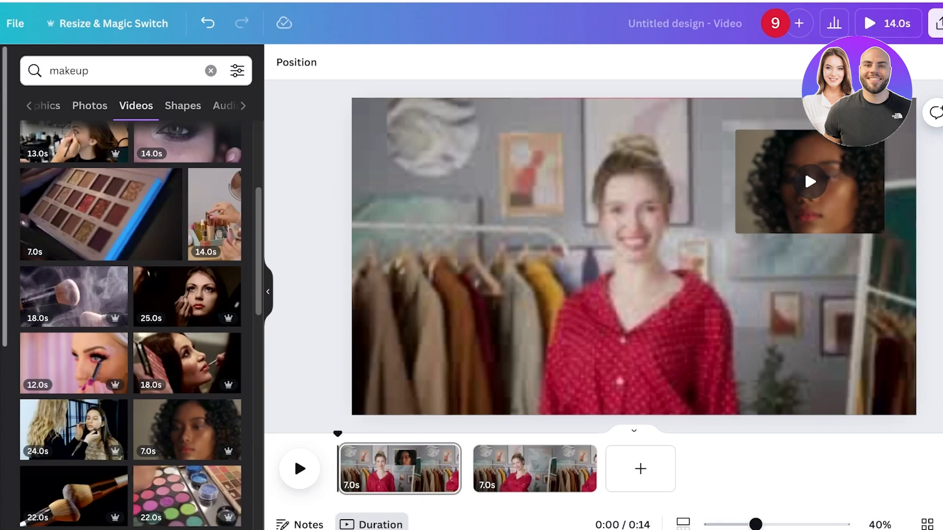
Undo the last change and delete the frame overlay from the video.
{"action": "left_click", "coordinate": [804, 169]}
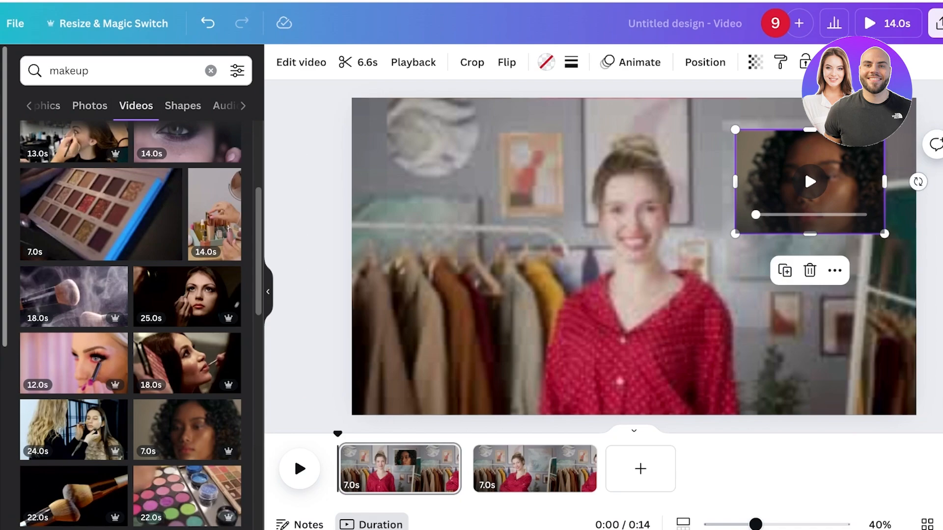
{"action": "key", "text": "ctrl+z"}
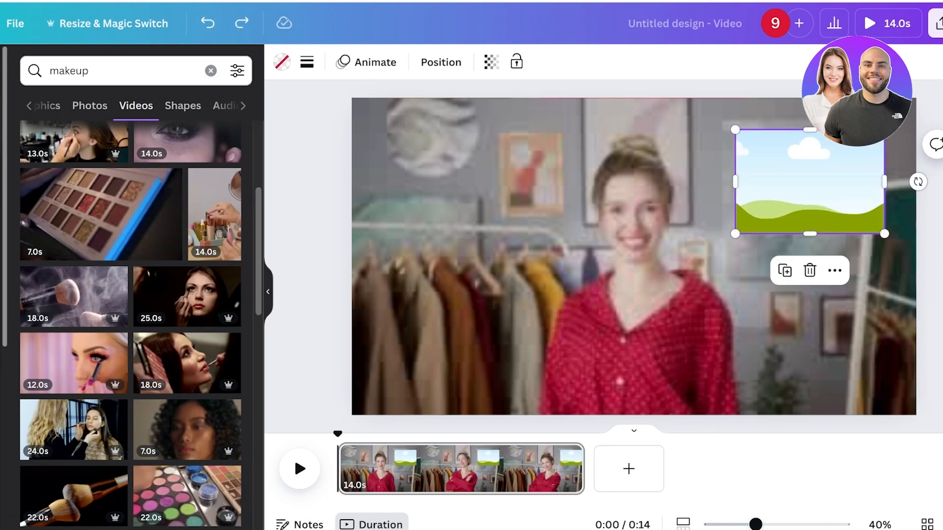
{"action": "key", "text": "Delete"}
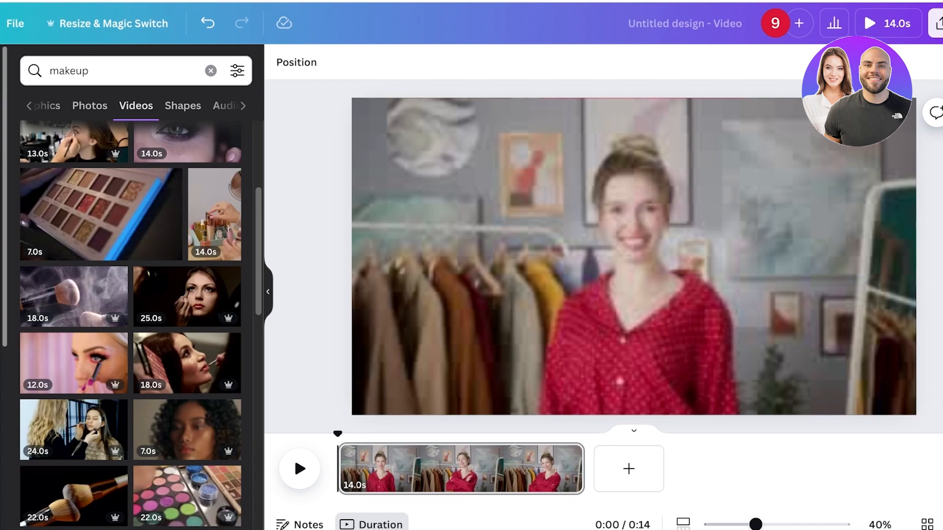
Search photos for makeup and place the eyeshadow-palette-with-brushes photo in the video's lower-right corner.
{"action": "key", "text": "space"}
{"action": "left_click", "coordinate": [211, 71]}
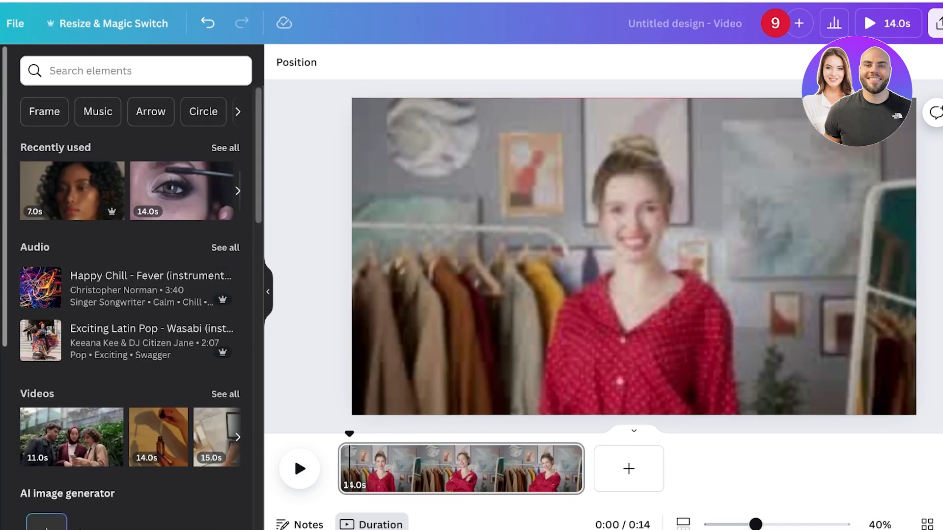
{"action": "left_click", "coordinate": [634, 257]}
{"action": "left_click", "coordinate": [634, 257]}
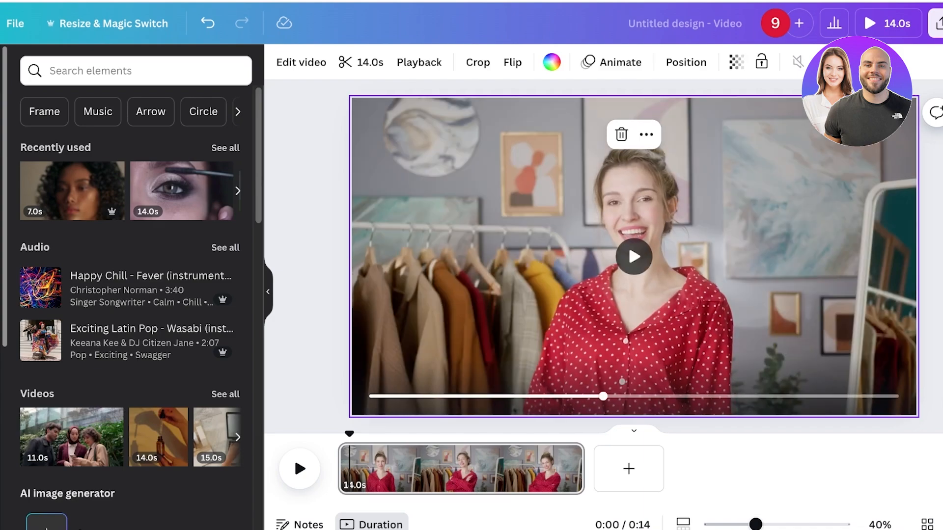
{"action": "left_click_drag", "start_coordinate": [349, 434], "coordinate": [408, 434]}
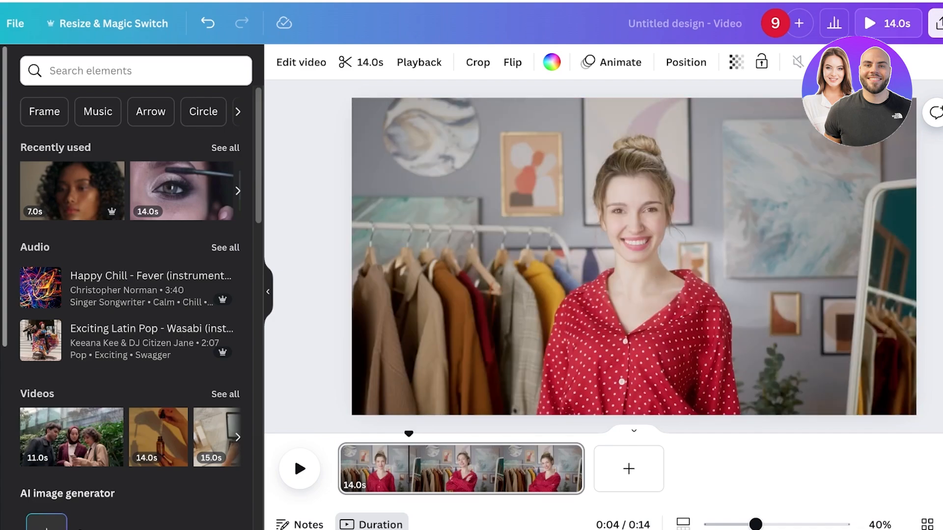
{"action": "left_click", "coordinate": [628, 243]}
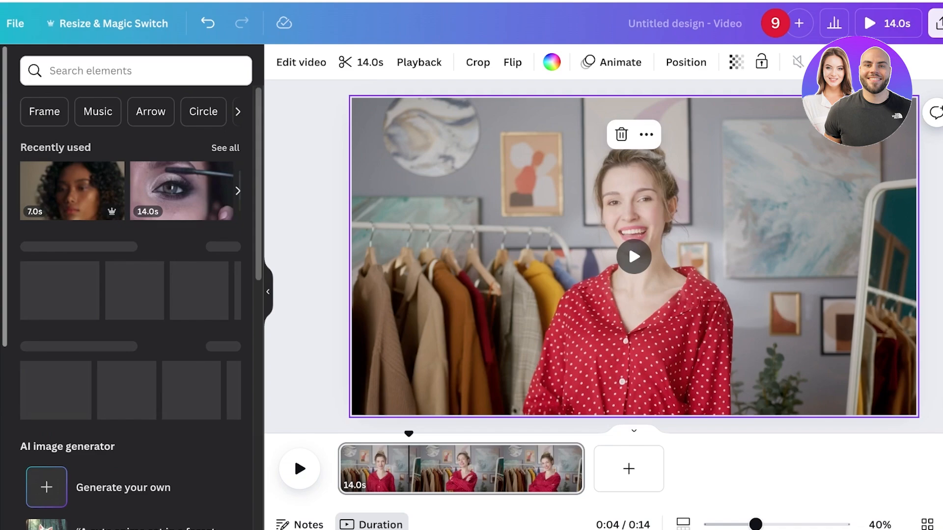
{"action": "left_click", "coordinate": [91, 71]}
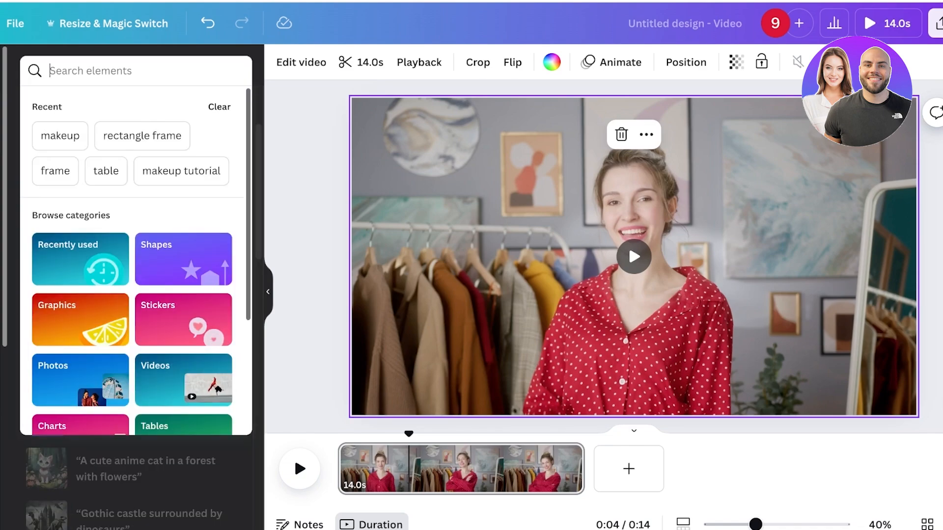
{"action": "type", "text": "makeup"}
{"action": "key", "text": "Return"}
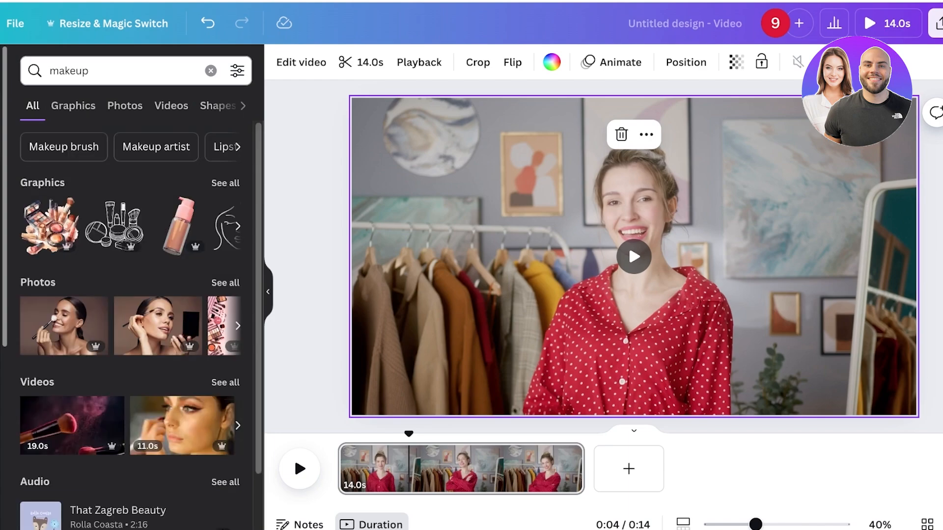
{"action": "left_click", "coordinate": [125, 105]}
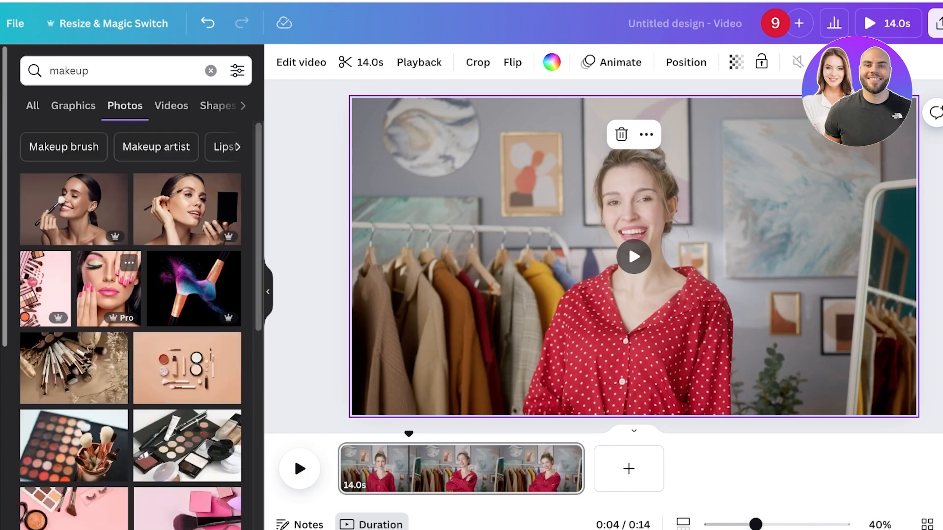
{"action": "scroll", "coordinate": [131, 324], "scroll_direction": "down", "scroll_amount": 3}
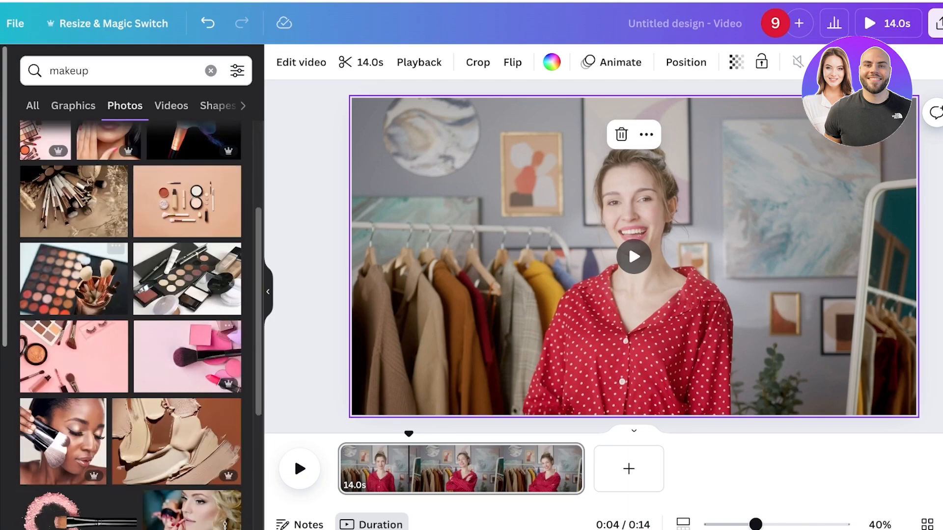
{"action": "left_click", "coordinate": [73, 279]}
{"action": "left_click_drag", "start_coordinate": [442, 129], "coordinate": [638, 259]}
{"action": "left_click_drag", "start_coordinate": [730, 322], "coordinate": [811, 318]}
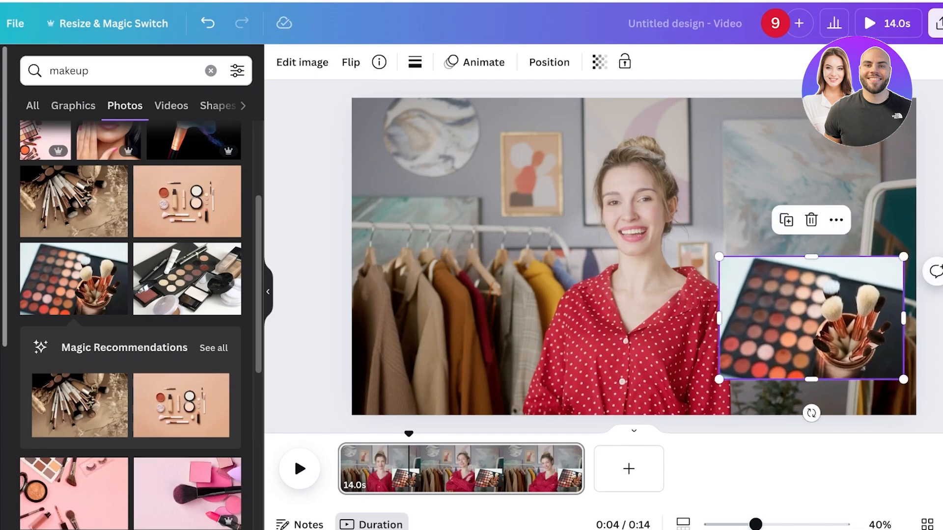
Split the page at 0:04 and at about 8.6 s into three pages.
{"action": "right_click", "coordinate": [410, 111]}
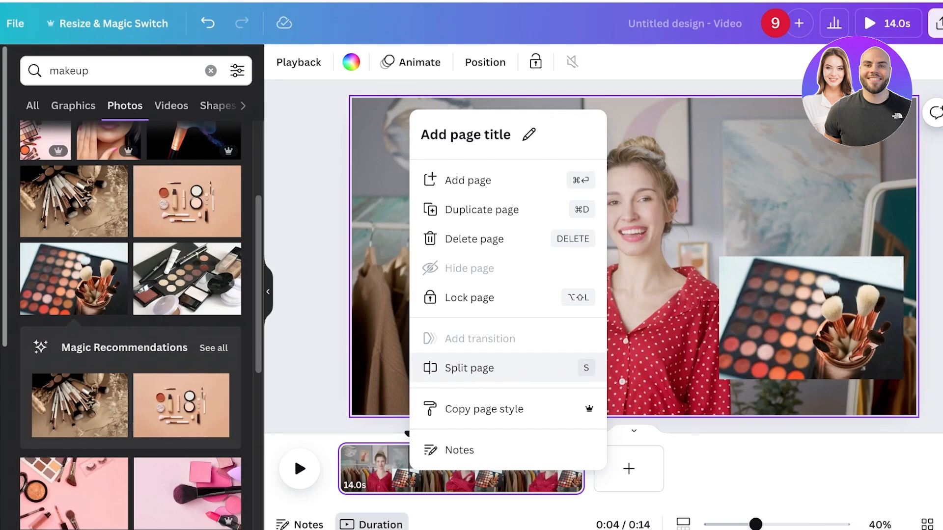
{"action": "left_click", "coordinate": [469, 368]}
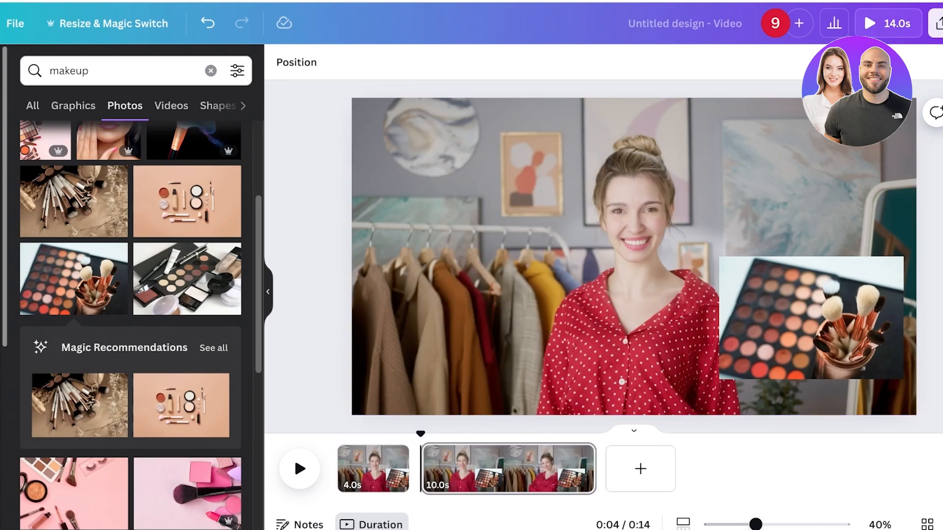
{"action": "left_click_drag", "start_coordinate": [421, 434], "coordinate": [502, 434]}
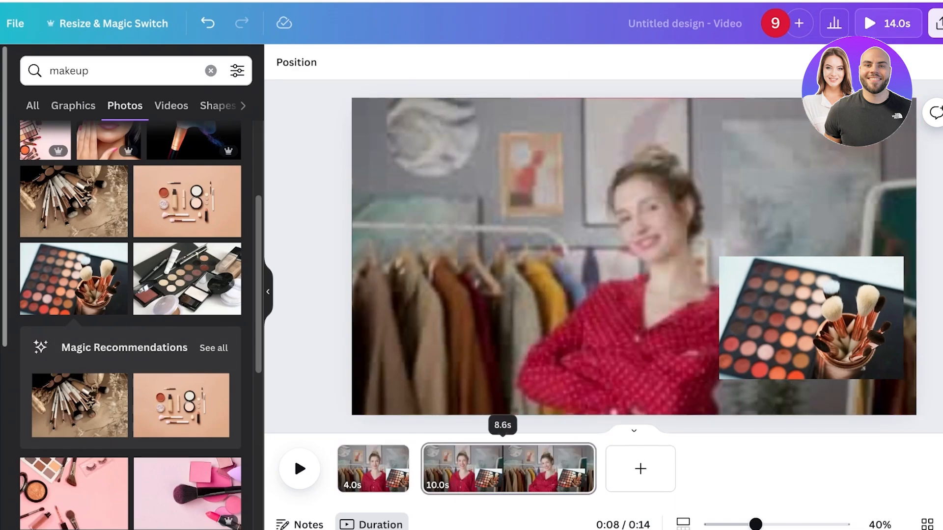
{"action": "right_click", "coordinate": [518, 116]}
{"action": "left_click", "coordinate": [565, 369]}
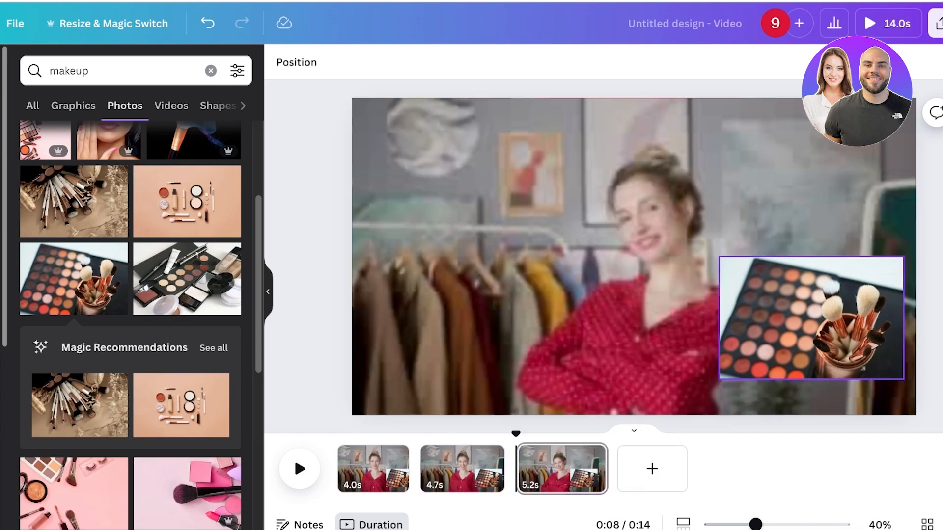
Remove the palette photo from the third and middle pages, undoing an accidental first-page deletion.
{"action": "left_click", "coordinate": [810, 317]}
{"action": "key", "text": "Delete"}
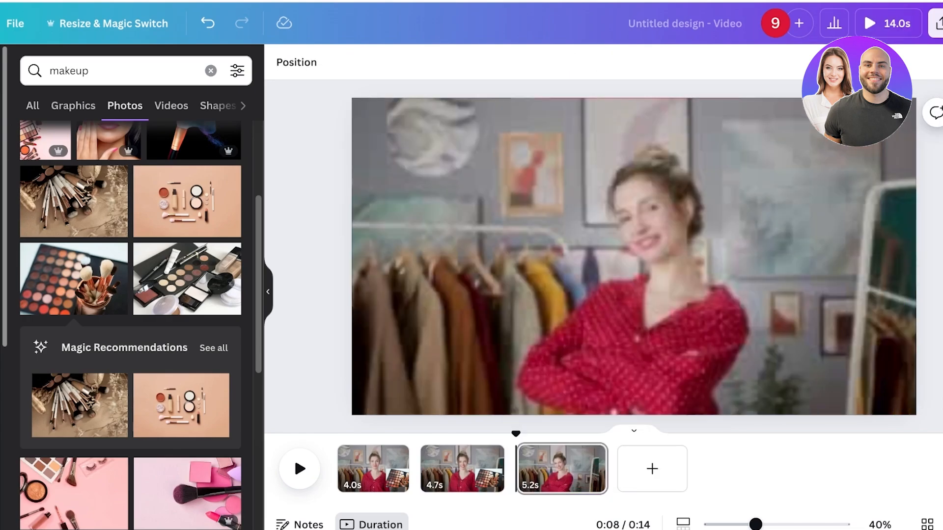
{"action": "left_click", "coordinate": [370, 469]}
{"action": "key", "text": "Delete"}
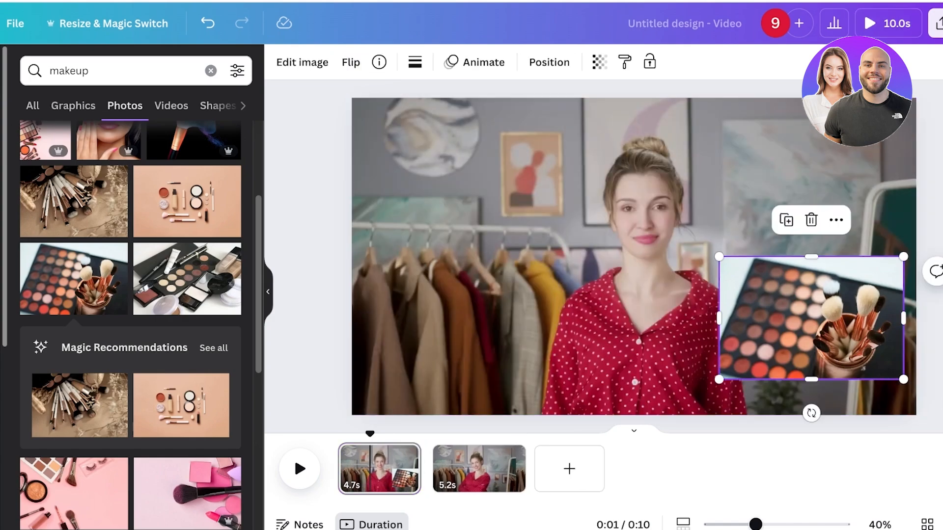
{"action": "key", "text": "ctrl+z"}
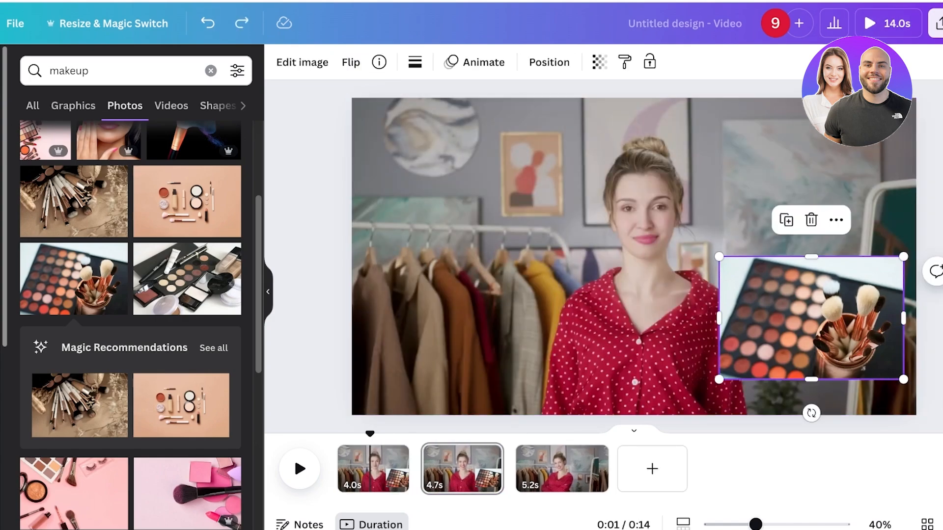
{"action": "key", "text": "Delete"}
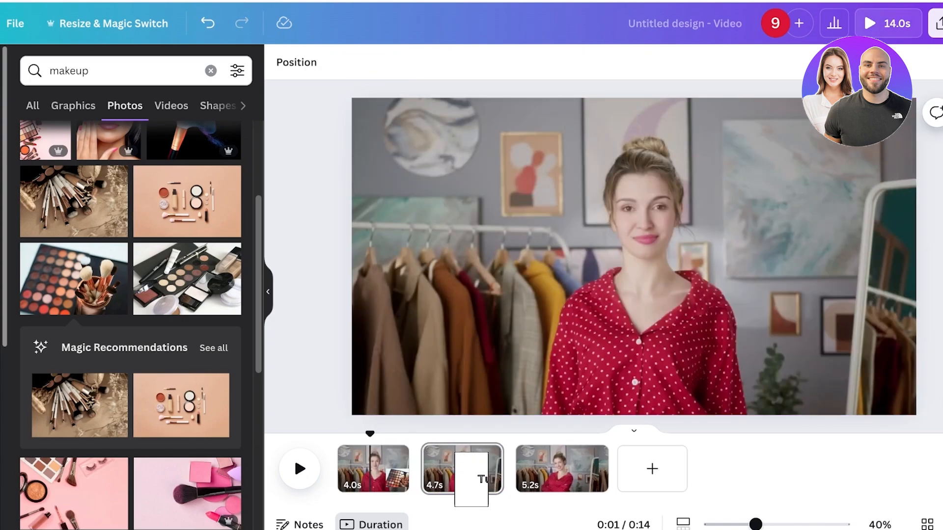
Preview the split video in full-screen playback.
{"action": "left_click", "coordinate": [888, 23]}
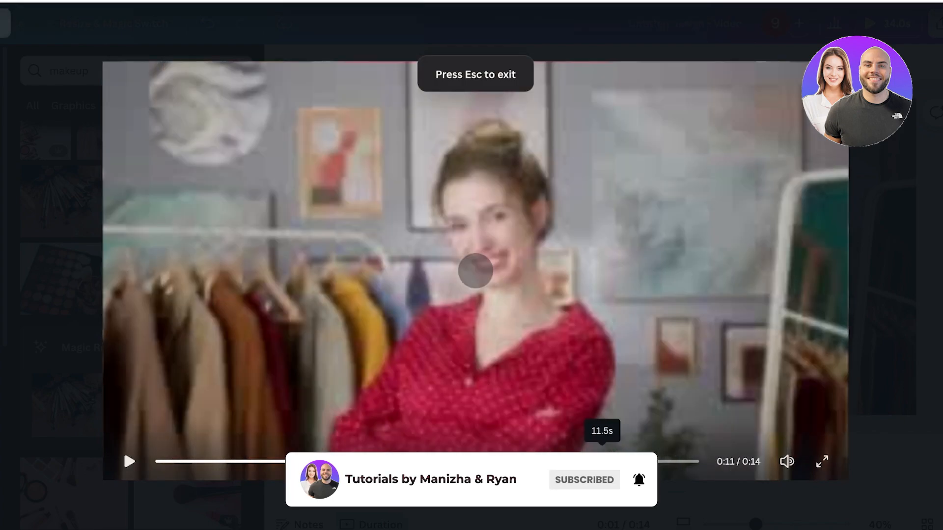
{"action": "key", "text": "Escape"}
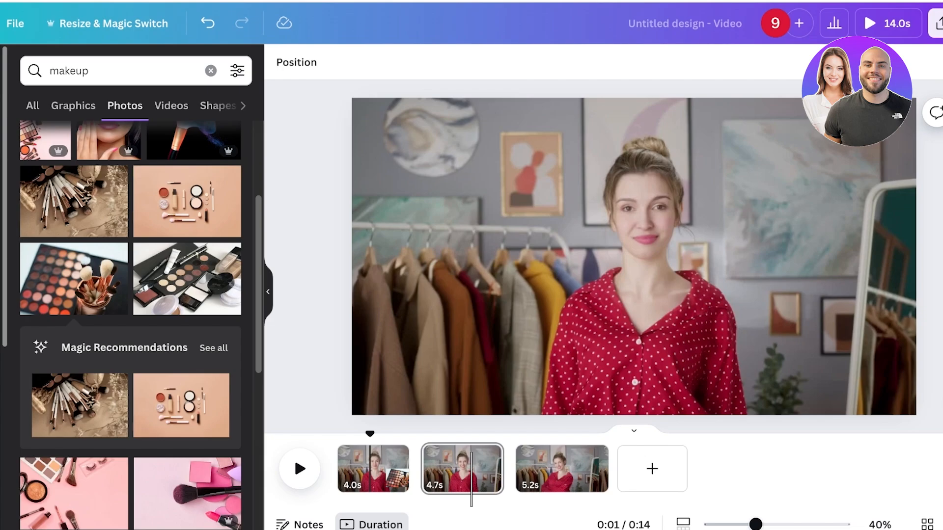
Delete the first page, then undo the last two edits.
{"action": "left_click", "coordinate": [362, 469]}
{"action": "key", "text": "Delete"}
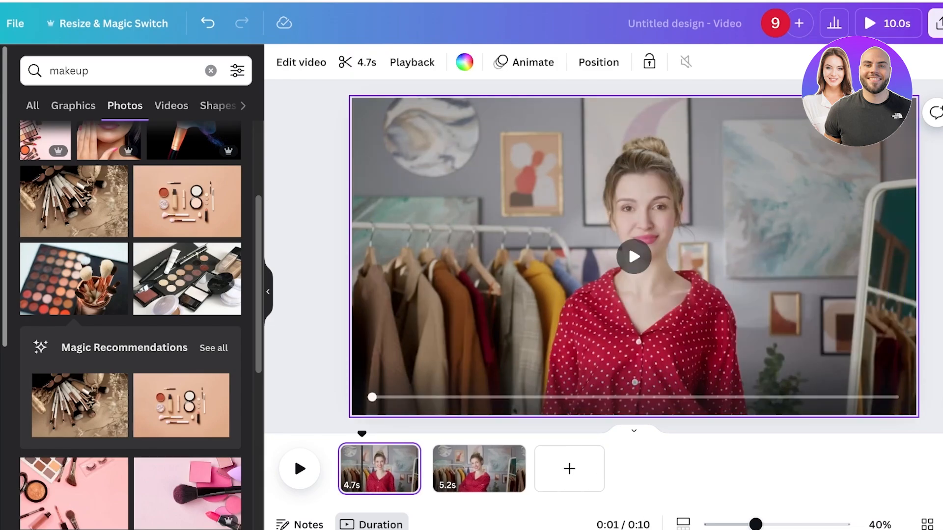
{"action": "left_click", "coordinate": [208, 24]}
{"action": "left_click", "coordinate": [208, 23]}
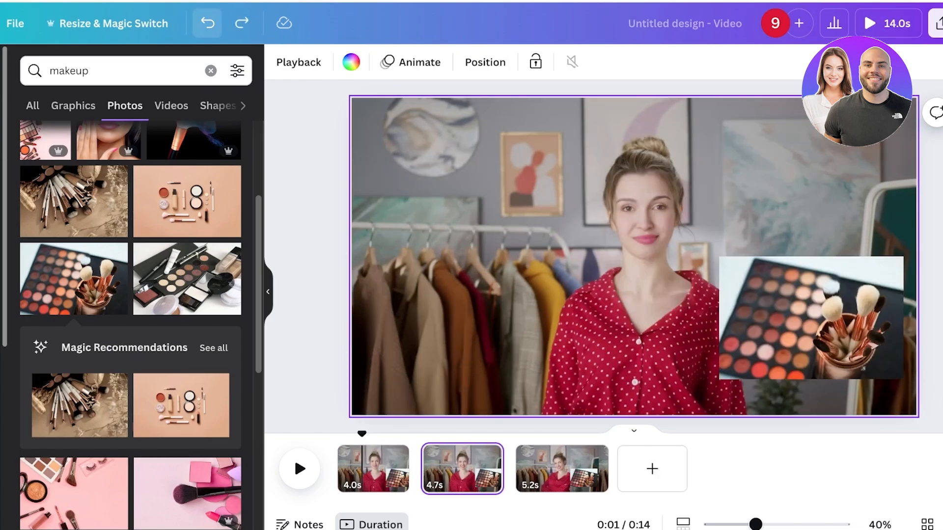
Undo the photo and page splits back to the single 14-second page without the frame overlay.
{"action": "key", "text": "ctrl+z"}
{"action": "key", "text": "ctrl+z"}
{"action": "key", "text": "ctrl+z"}
{"action": "key", "text": "ctrl+z"}
{"action": "key", "text": "ctrl+z"}
{"action": "key", "text": "ctrl+z"}
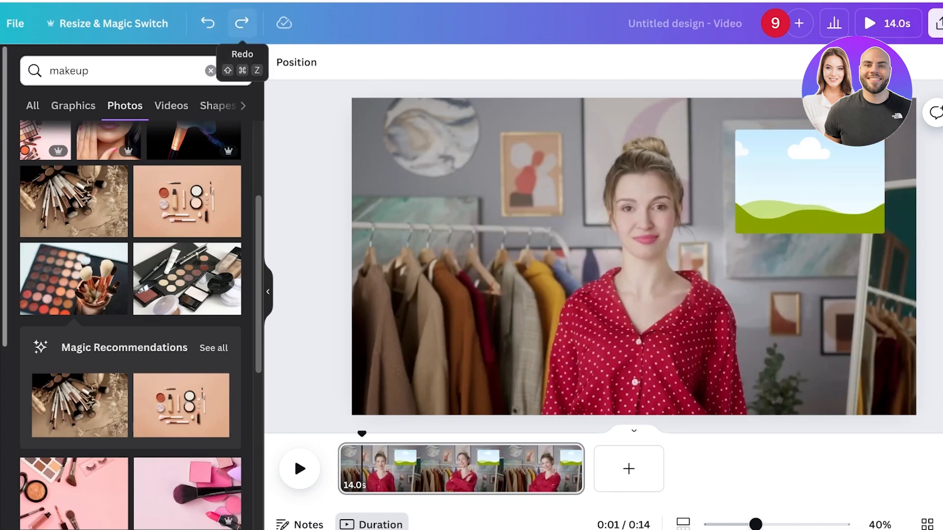
{"action": "left_click", "coordinate": [242, 24]}
{"action": "left_click", "coordinate": [633, 256]}
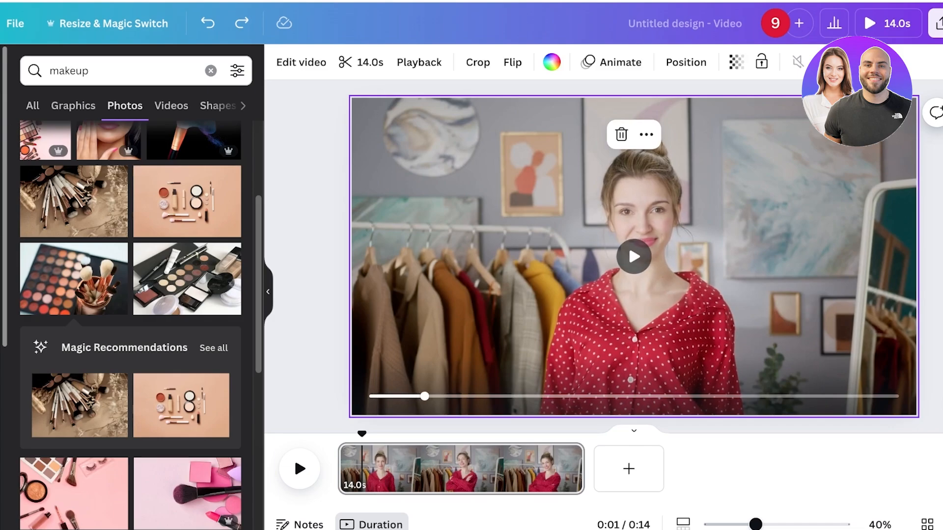
{"action": "left_click", "coordinate": [515, 469]}
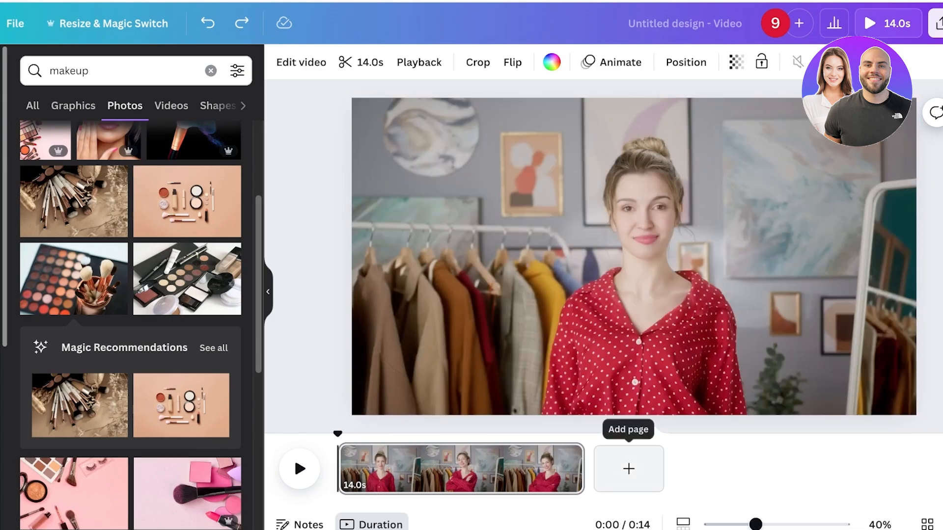
Split the presenter video page at about 8.8 seconds into two pages.
{"action": "left_click", "coordinate": [454, 469]}
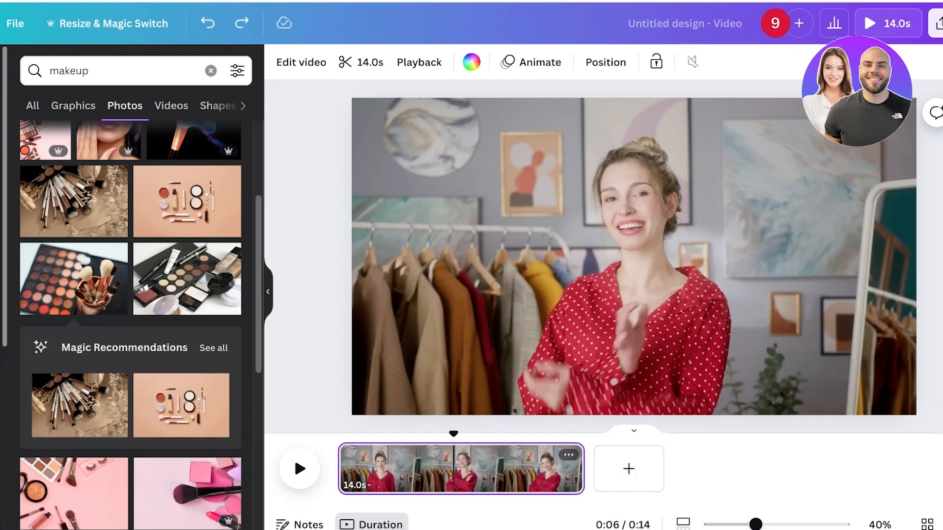
{"action": "left_click_drag", "start_coordinate": [453, 469], "coordinate": [463, 469]}
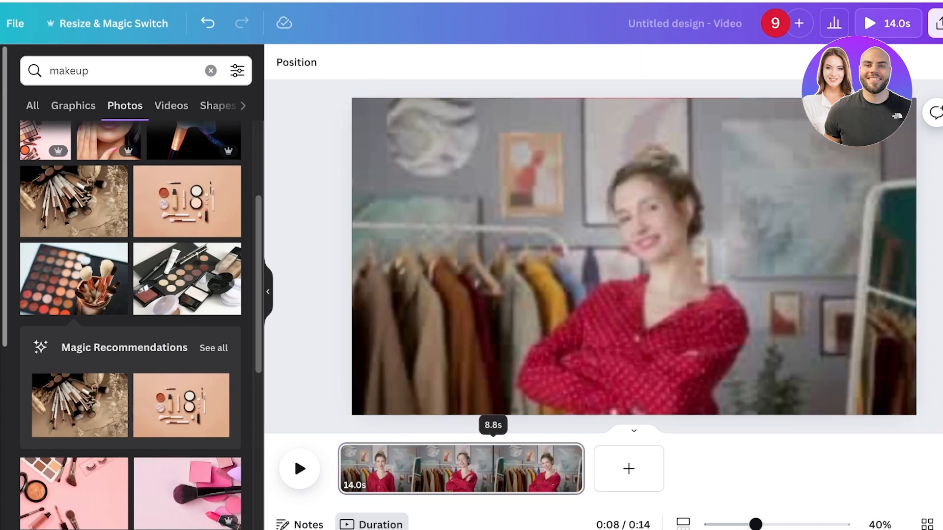
{"action": "right_click", "coordinate": [492, 433]}
{"action": "left_click", "coordinate": [545, 351]}
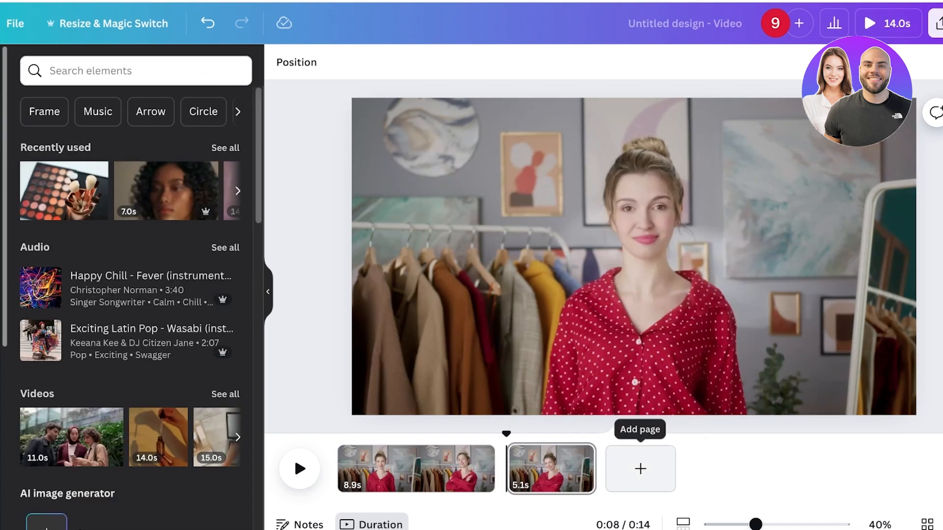
Add a blank page and move it between the two split presenter pages.
{"action": "left_click", "coordinate": [640, 469]}
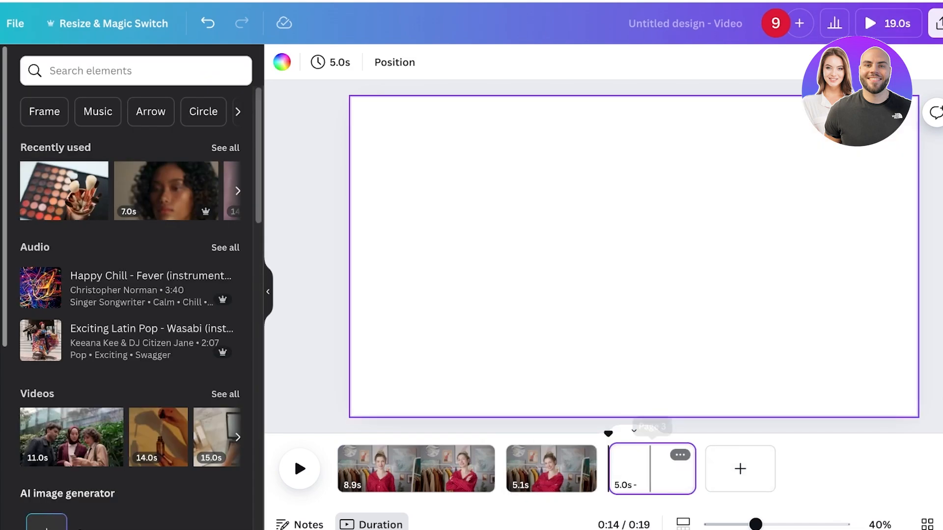
{"action": "left_click_drag", "start_coordinate": [568, 473], "coordinate": [550, 475]}
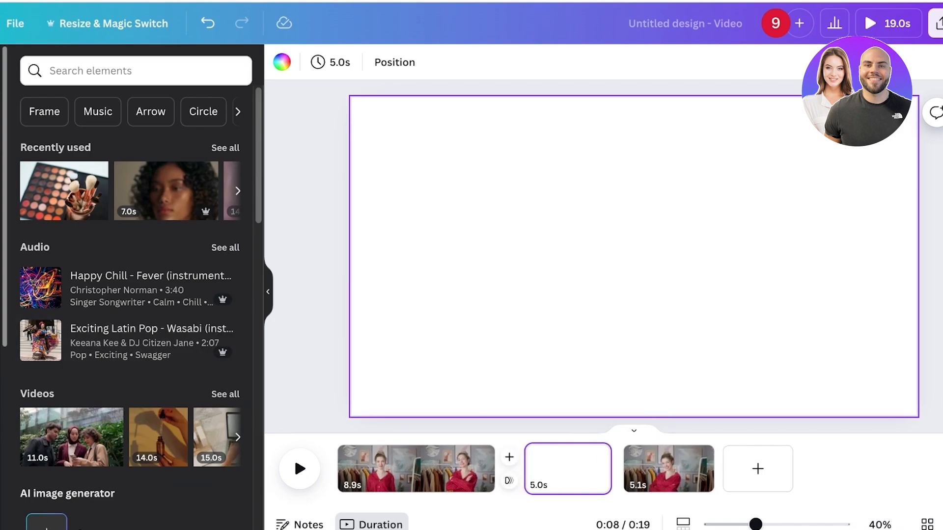
Place the makeup-brush video from recently used elements on the blank middle page, filling it.
{"action": "left_click_drag", "start_coordinate": [166, 191], "coordinate": [639, 260]}
{"action": "left_click_drag", "start_coordinate": [802, 352], "coordinate": [933, 426]}
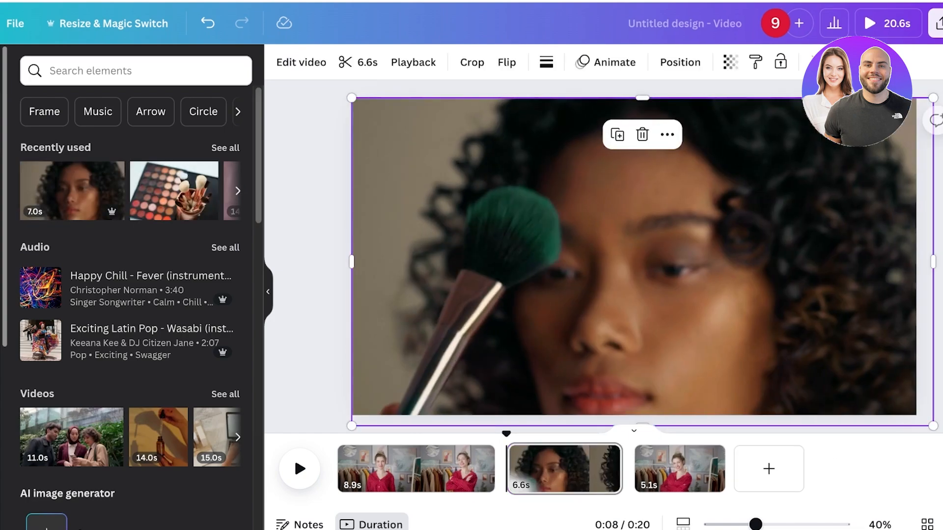
Select the last page and play back the design.
{"action": "left_click", "coordinate": [665, 468]}
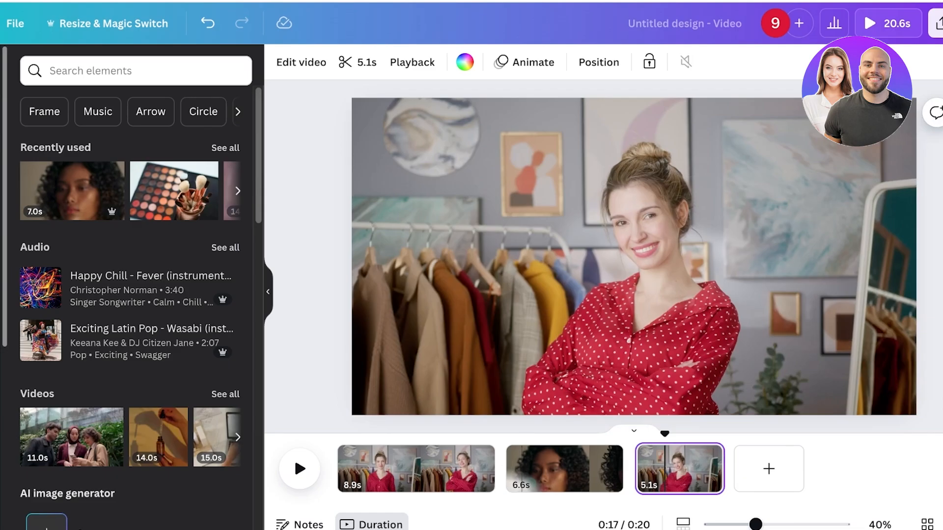
{"action": "left_click", "coordinate": [888, 23]}
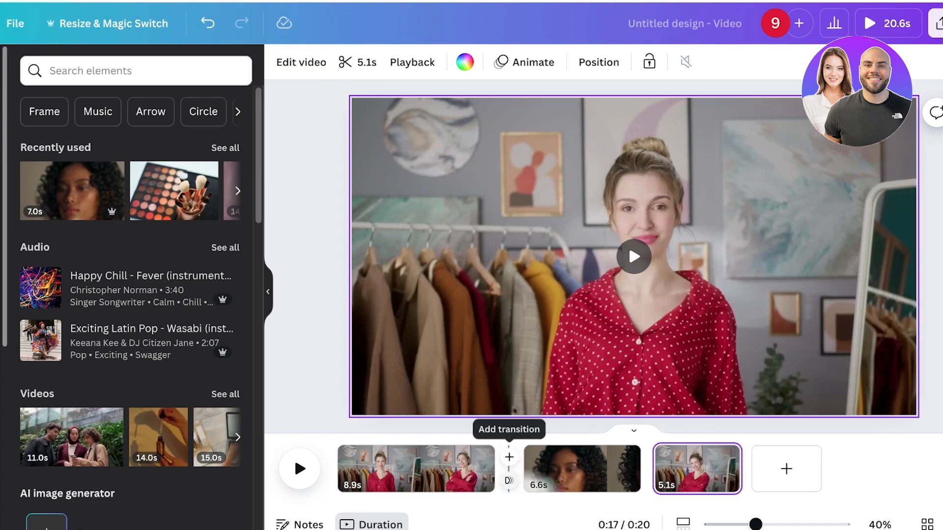
Add Dissolve transitions between the first and second pages and between the second and third pages.
{"action": "left_click", "coordinate": [509, 481]}
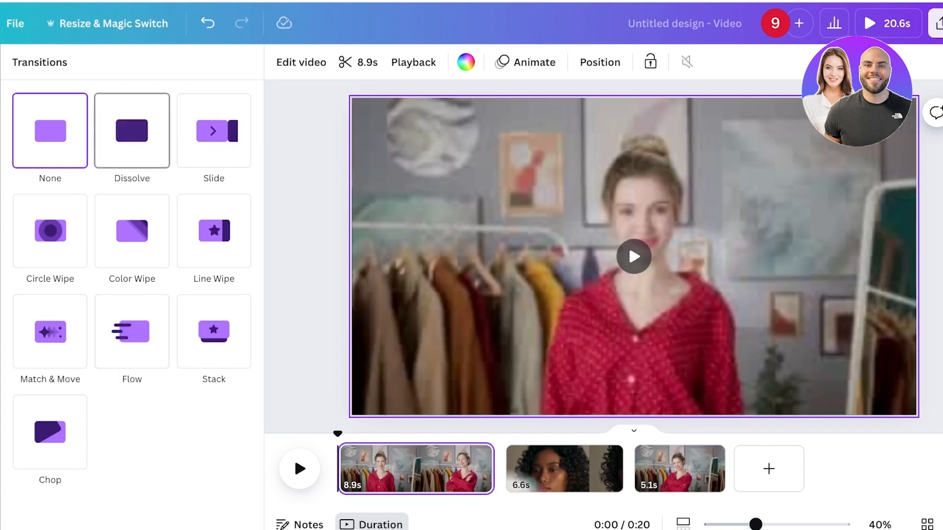
{"action": "left_click", "coordinate": [132, 130]}
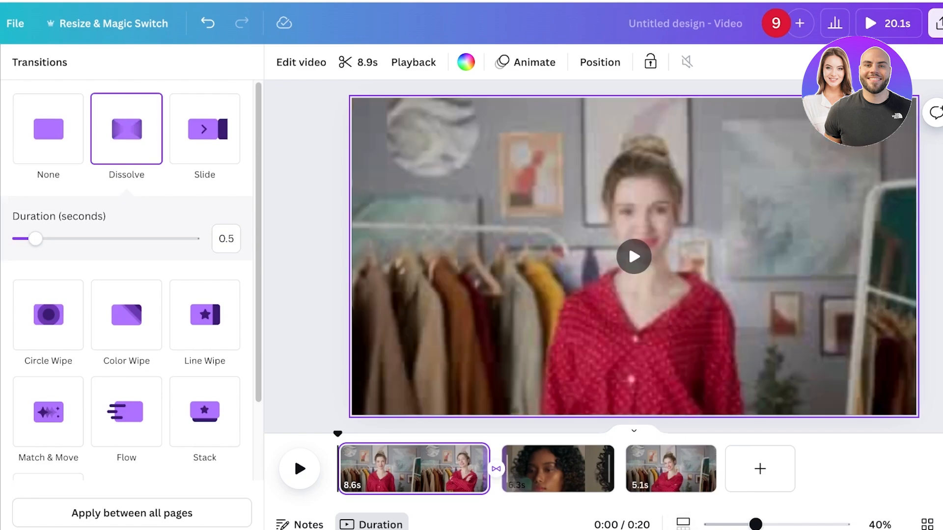
{"action": "left_click", "coordinate": [621, 471]}
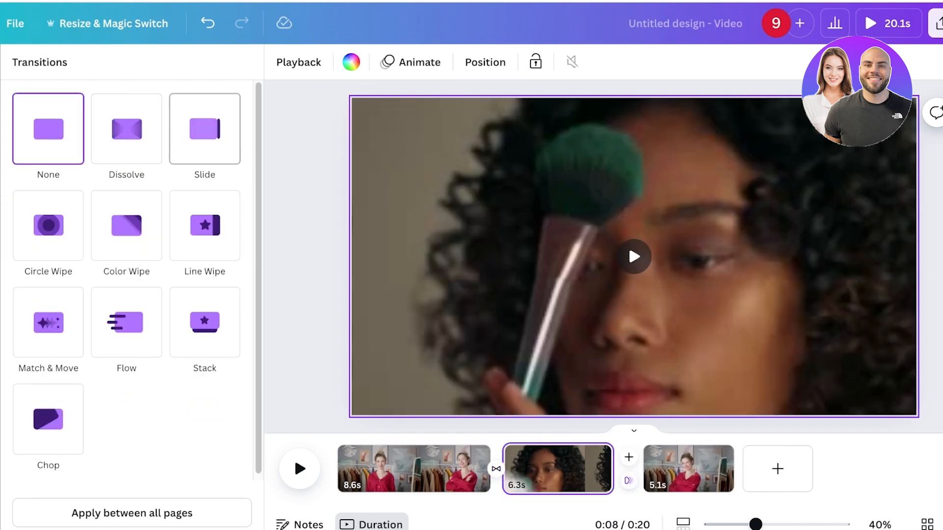
{"action": "left_click", "coordinate": [127, 129]}
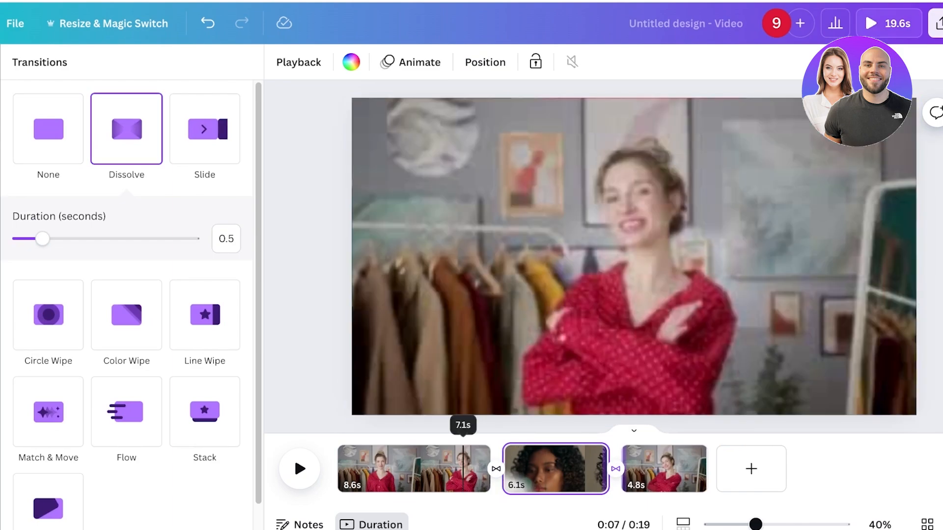
Preview the whole video from the first page in full-screen playback, skipping ahead on the timeline.
{"action": "left_click", "coordinate": [457, 469]}
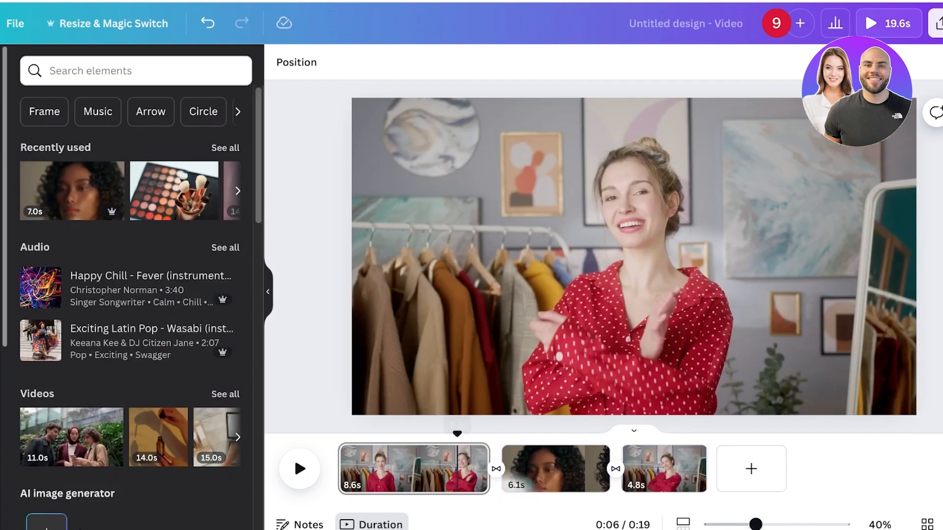
{"action": "left_click", "coordinate": [888, 23]}
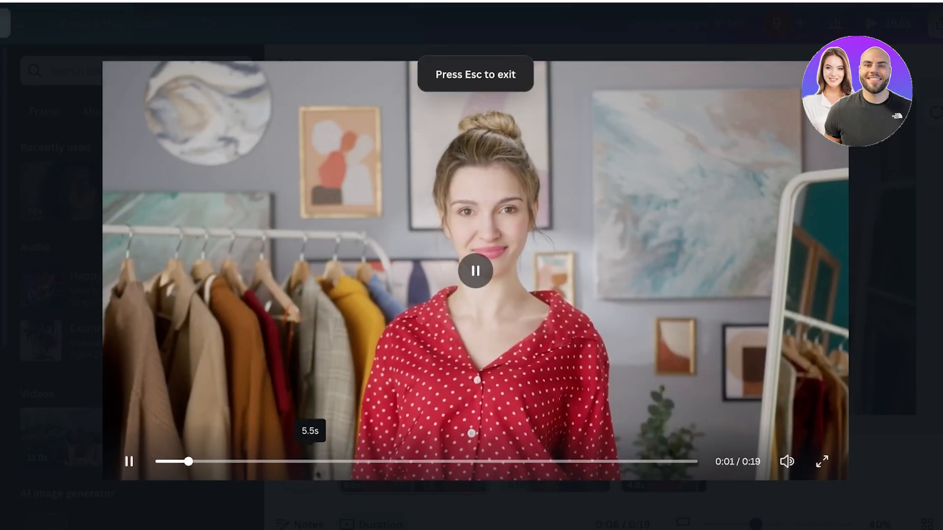
{"action": "left_click", "coordinate": [310, 461]}
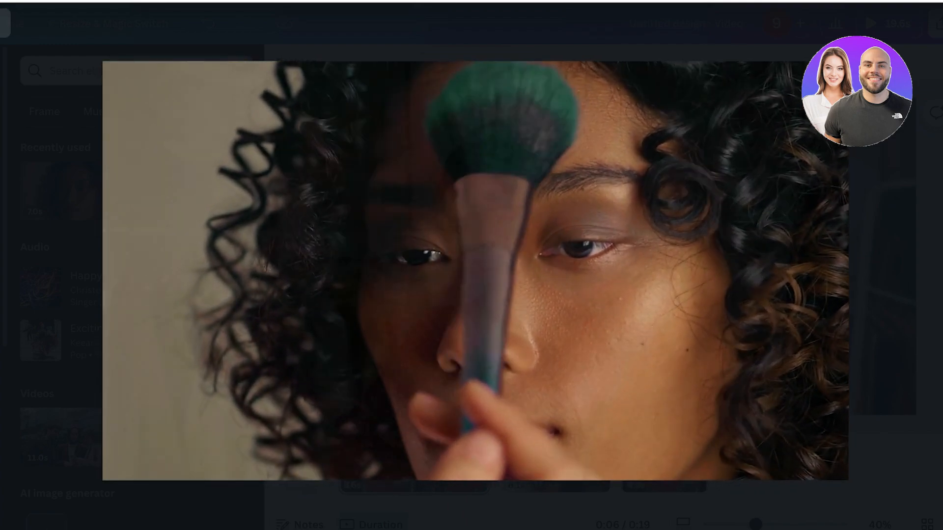
{"action": "key", "text": "Escape"}
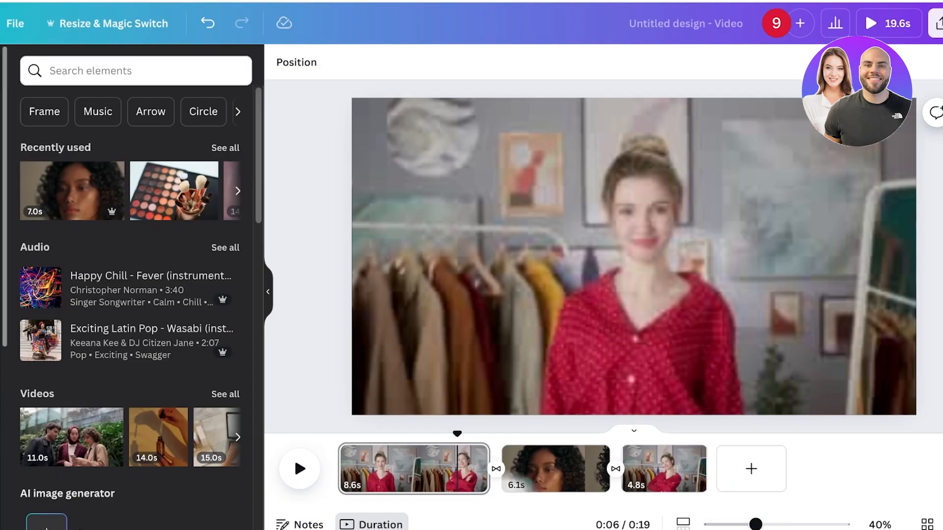
Delete the middle page containing the makeup-brush video.
{"action": "left_click", "coordinate": [629, 244]}
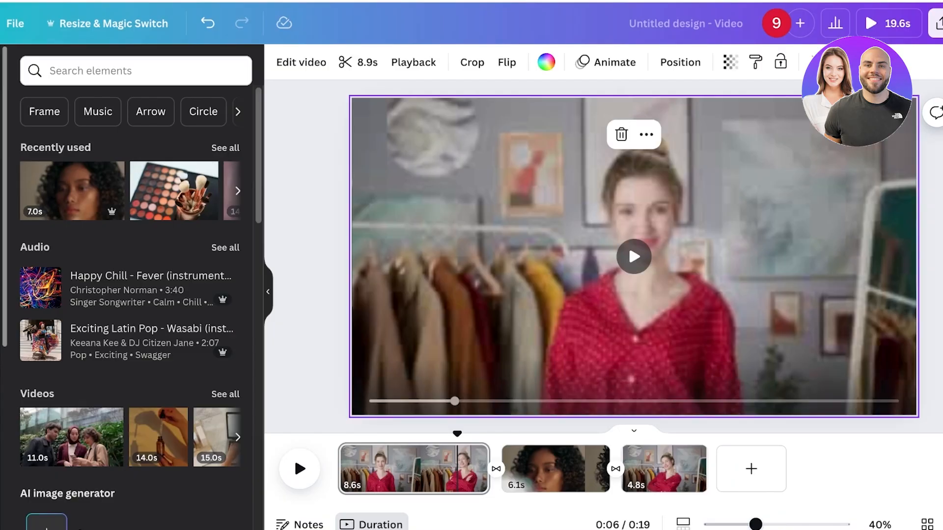
{"action": "left_click", "coordinate": [541, 470]}
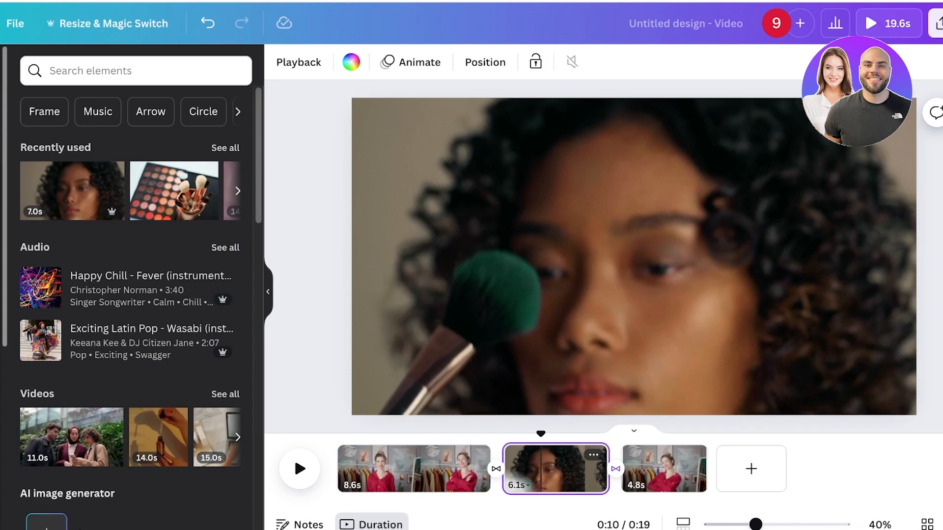
{"action": "left_click", "coordinate": [628, 243]}
{"action": "key", "text": "Delete"}
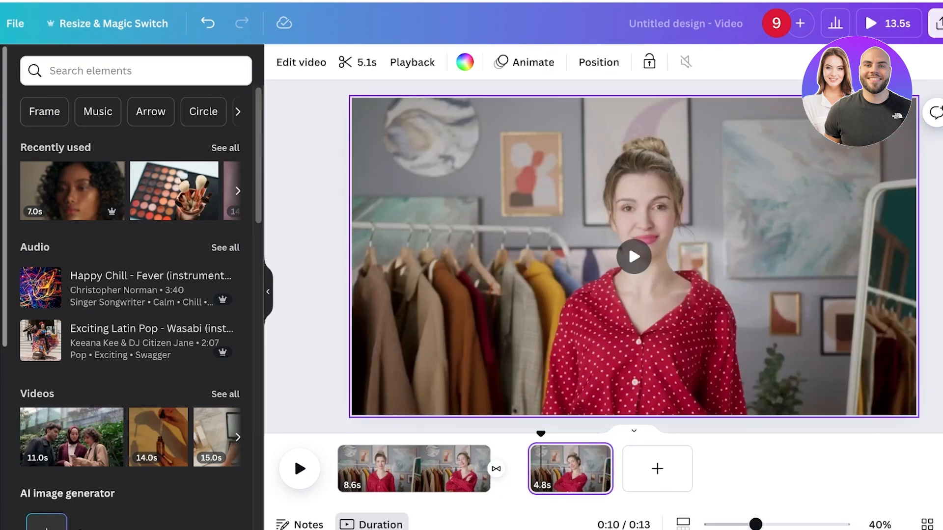
Insert a blank page between the two presenter pages and place the eyeshadow palette photo on it.
{"action": "left_click", "coordinate": [631, 469]}
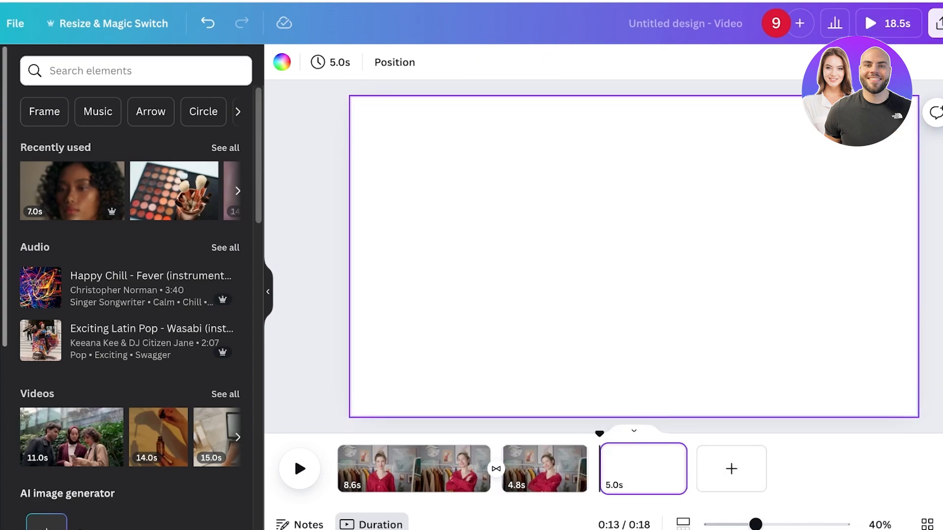
{"action": "left_click_drag", "start_coordinate": [644, 469], "coordinate": [543, 469]}
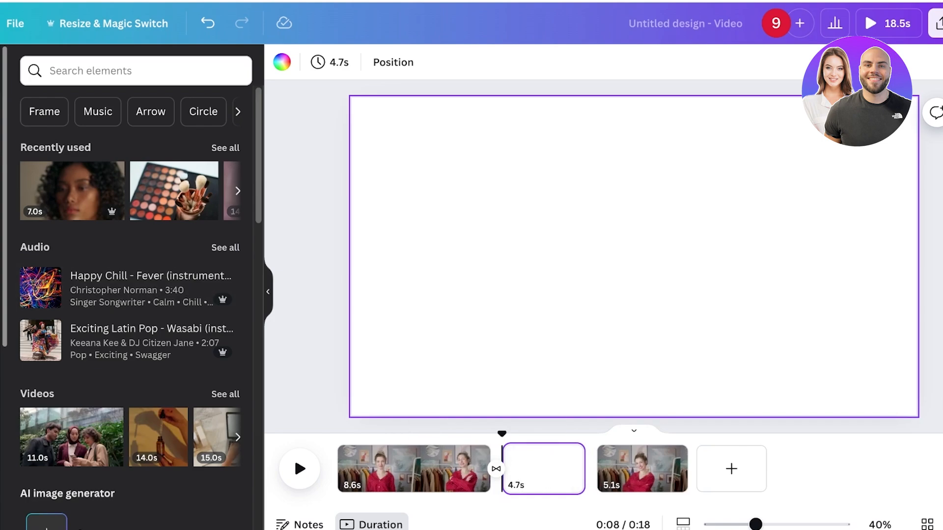
{"action": "scroll", "coordinate": [130, 334], "scroll_direction": "down", "scroll_amount": 3}
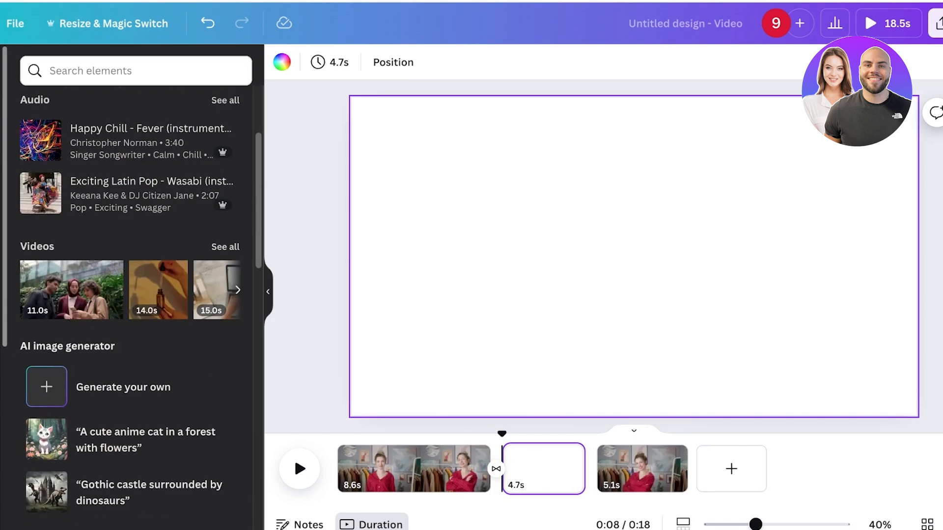
{"action": "scroll", "coordinate": [130, 280], "scroll_direction": "up", "scroll_amount": 3}
{"action": "left_click", "coordinate": [136, 70]}
{"action": "left_click", "coordinate": [61, 135]}
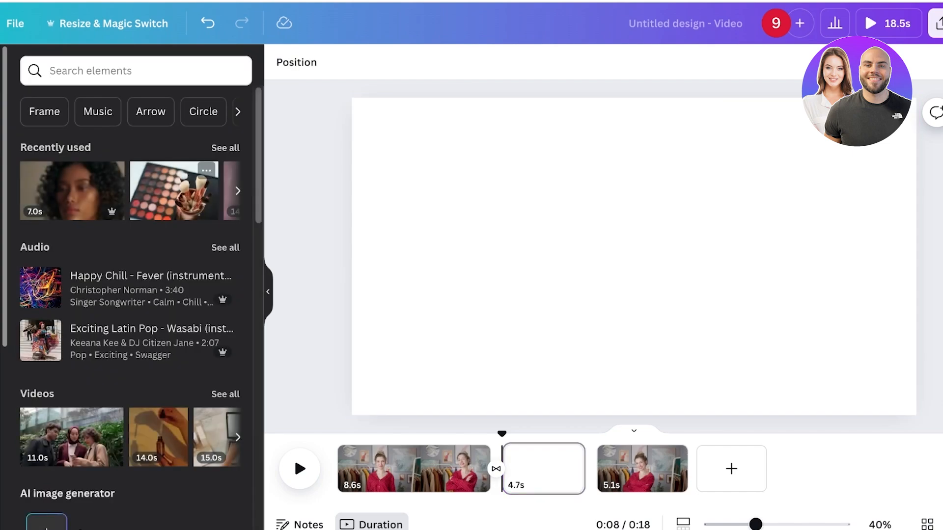
{"action": "left_click_drag", "start_coordinate": [718, 277], "coordinate": [634, 247]}
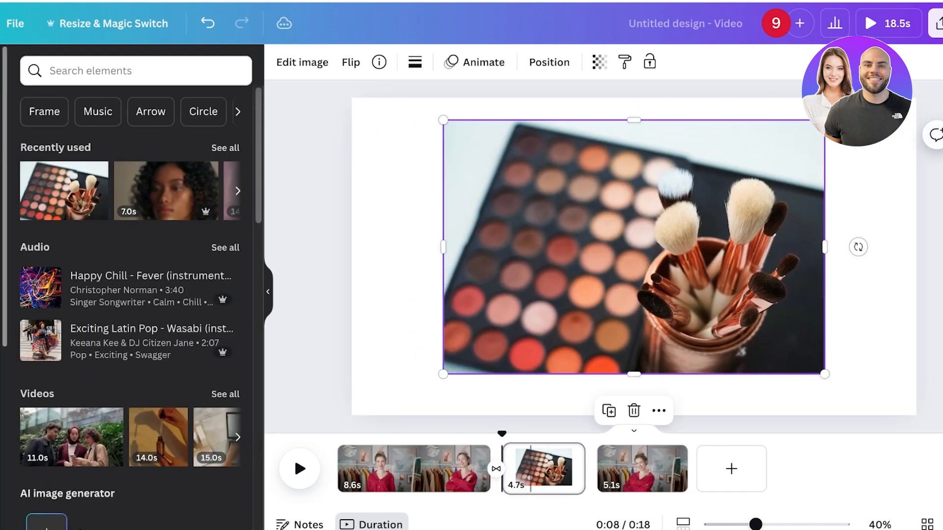
Set the palette photo page's duration to 2.0 seconds.
{"action": "left_click", "coordinate": [539, 469]}
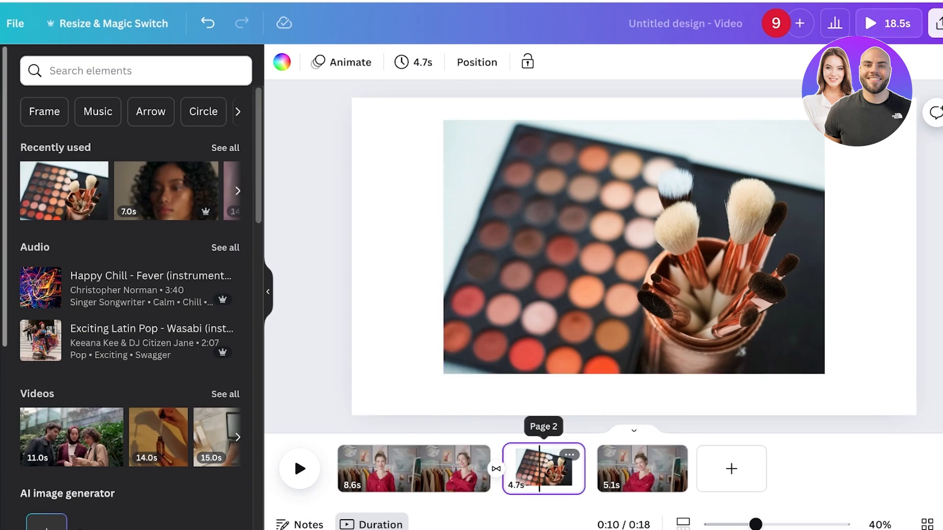
{"action": "left_click", "coordinate": [414, 62]}
{"action": "left_click_drag", "start_coordinate": [434, 137], "coordinate": [418, 137]}
{"action": "left_click", "coordinate": [403, 246]}
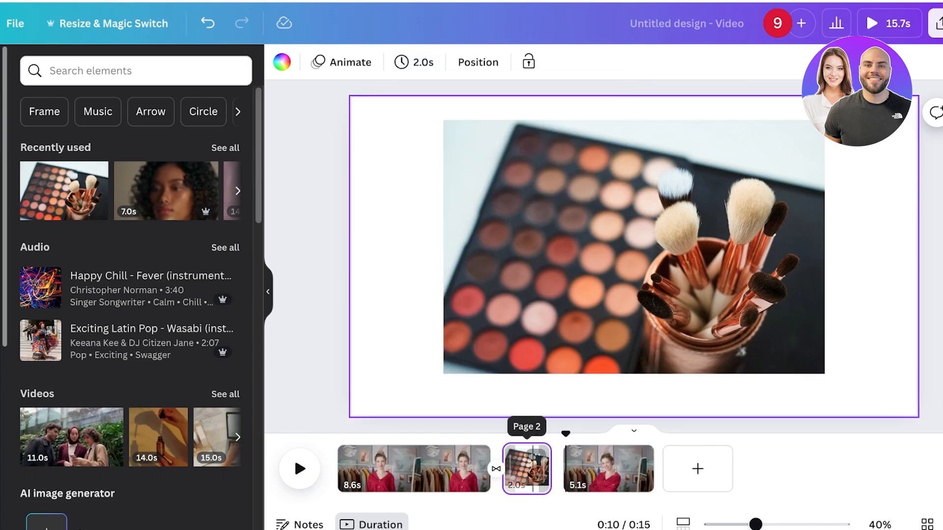
Try placing the palette photo as a shrunk overlay on the first page, then delete it.
{"action": "left_click", "coordinate": [596, 474]}
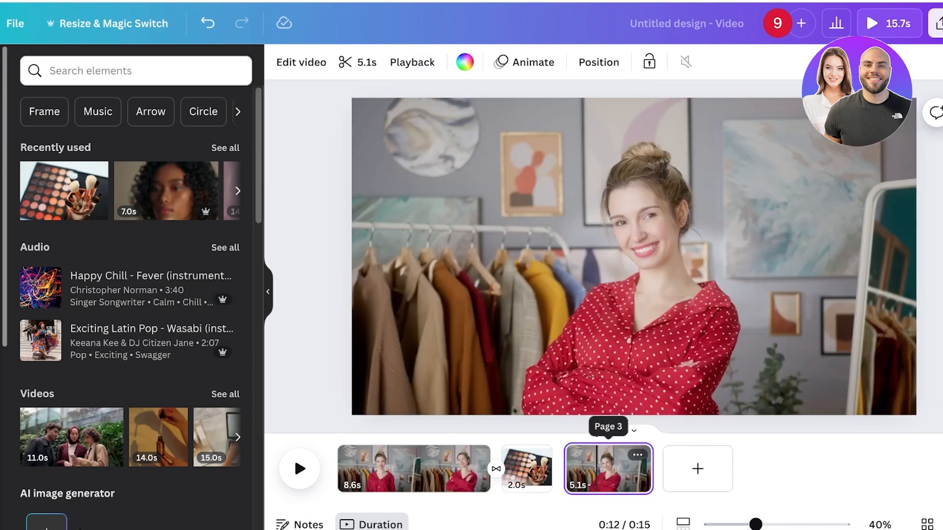
{"action": "left_click", "coordinate": [436, 470]}
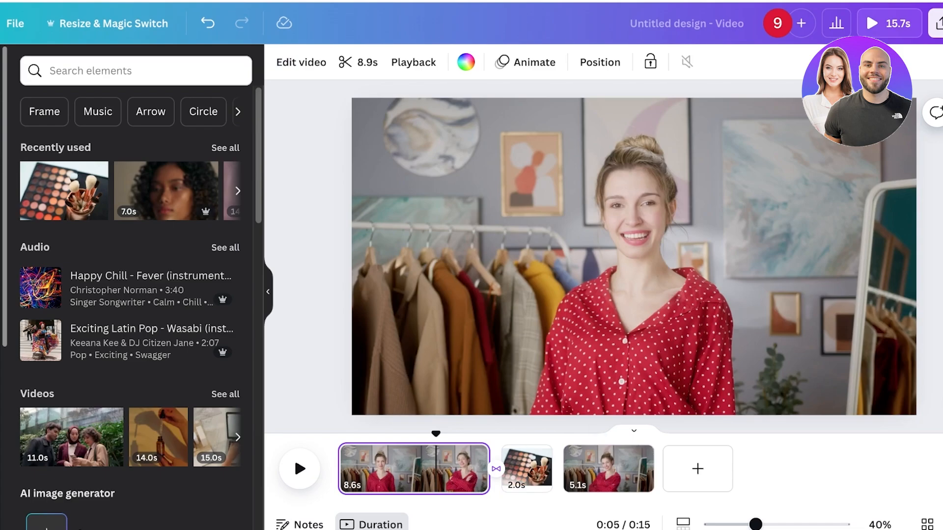
{"action": "left_click", "coordinate": [64, 191]}
{"action": "left_click_drag", "start_coordinate": [614, 257], "coordinate": [674, 235]}
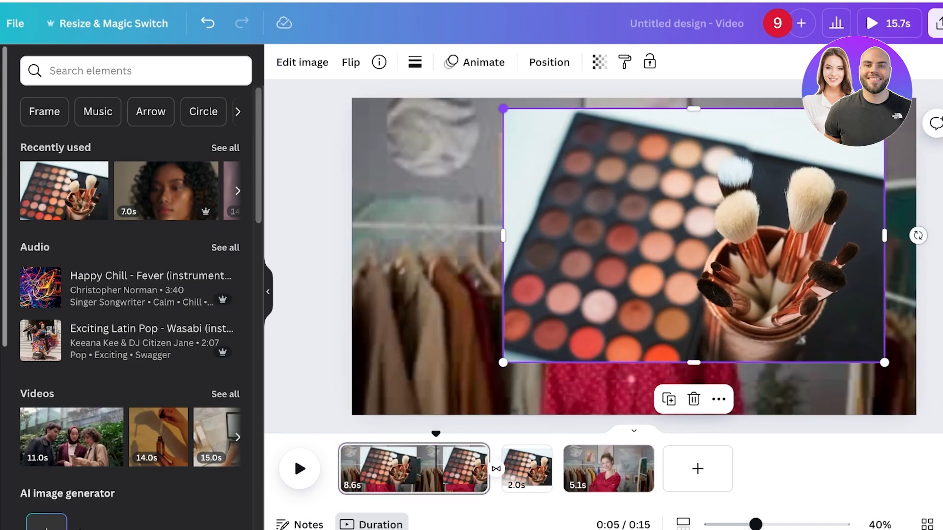
{"action": "left_click_drag", "start_coordinate": [503, 108], "coordinate": [731, 260]}
{"action": "mouse_move", "coordinate": [807, 312]}
{"action": "left_mouse_down"}
{"action": "mouse_move", "coordinate": [800, 228]}
{"action": "mouse_move", "coordinate": [513, 205]}
{"action": "mouse_move", "coordinate": [520, 222]}
{"action": "mouse_move", "coordinate": [681, 238]}
{"action": "mouse_move", "coordinate": [611, 241]}
{"action": "mouse_move", "coordinate": [820, 299]}
{"action": "left_mouse_up"}
{"action": "left_click", "coordinate": [928, 236]}
{"action": "left_click", "coordinate": [800, 228]}
{"action": "key", "text": "Delete"}
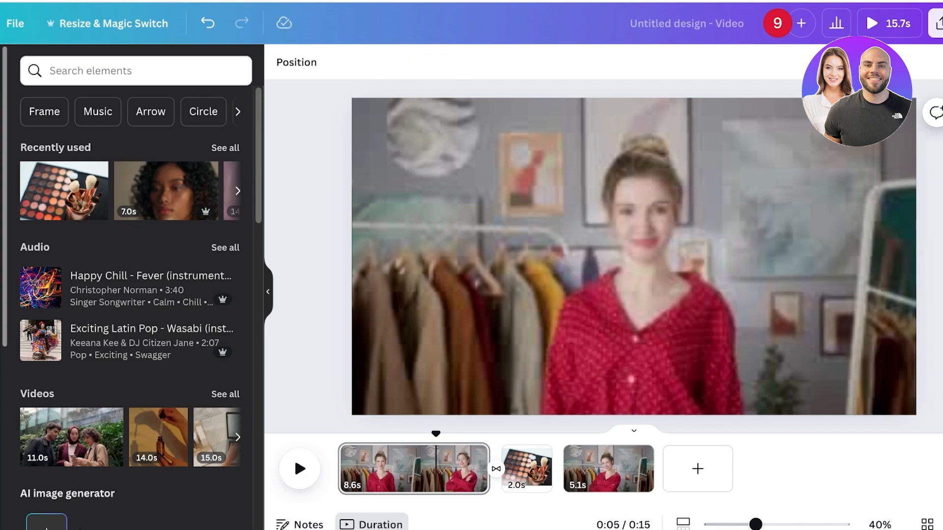
{"action": "left_click", "coordinate": [521, 466]}
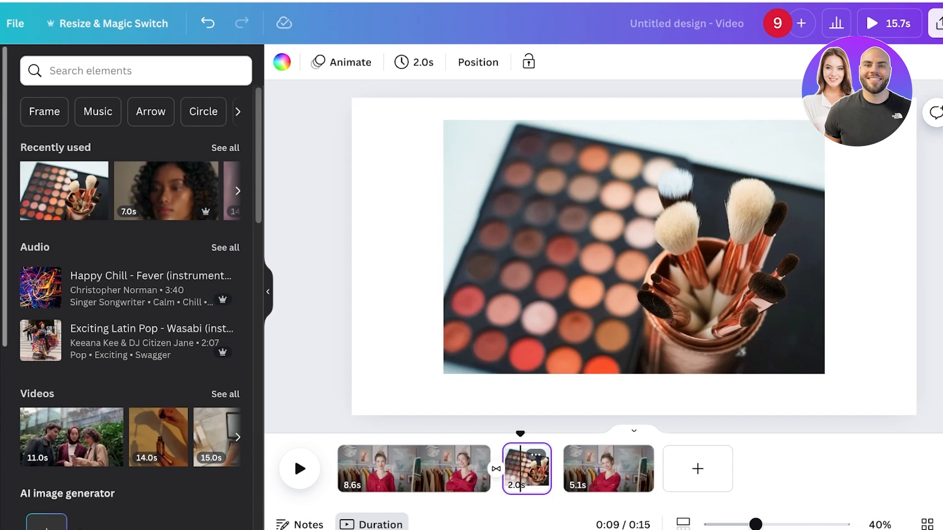
{"action": "left_click", "coordinate": [310, 255]}
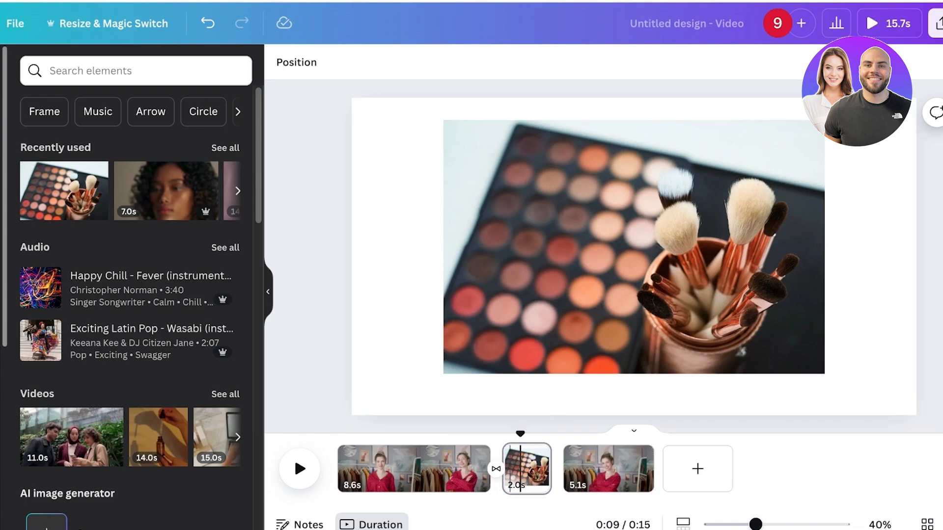
{"action": "left_click_drag", "start_coordinate": [520, 434], "coordinate": [348, 434]}
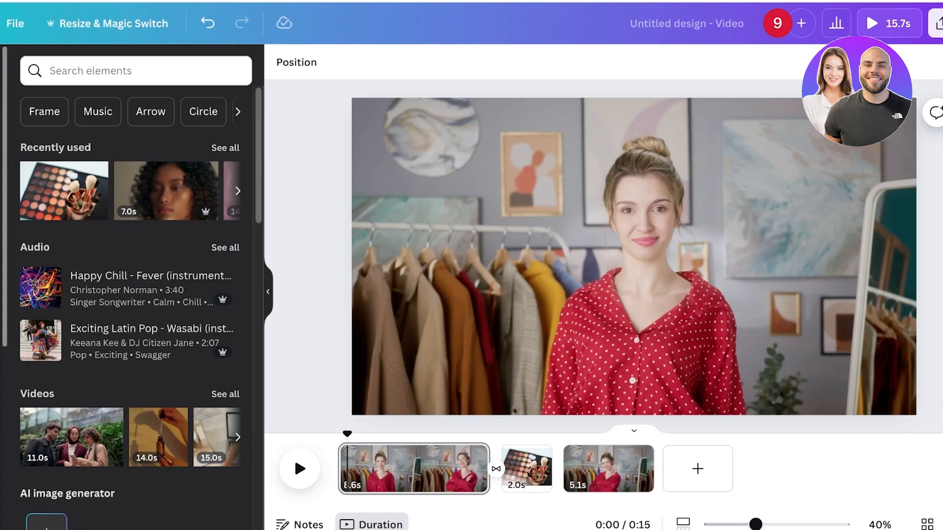